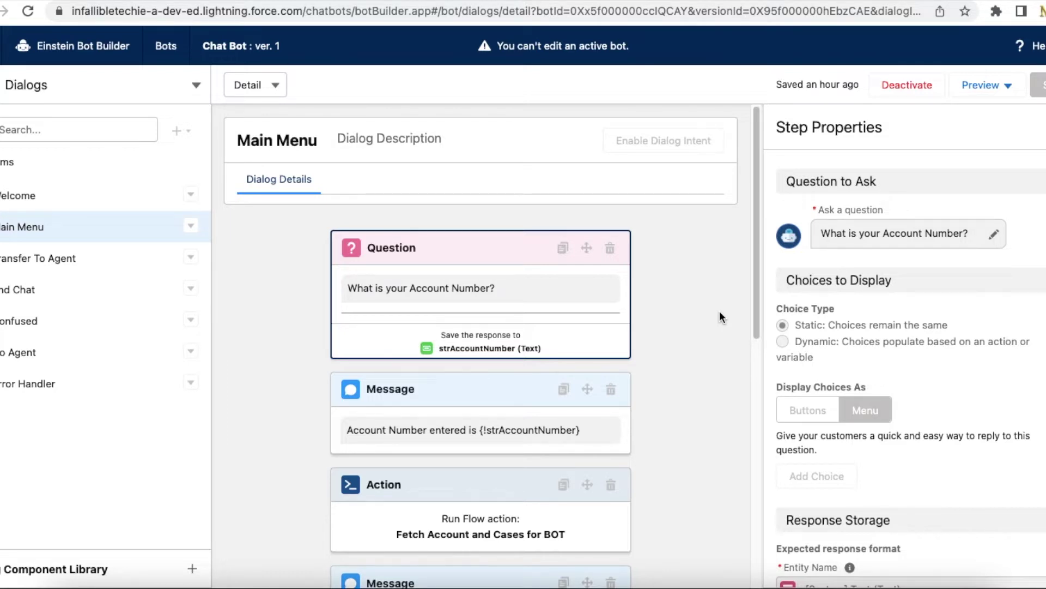
Step: Review the Welcome dialog and the Main Menu steps that ask for the account number and store it in strAccountNumber
{"action": "left_click", "coordinate": [20, 199]}
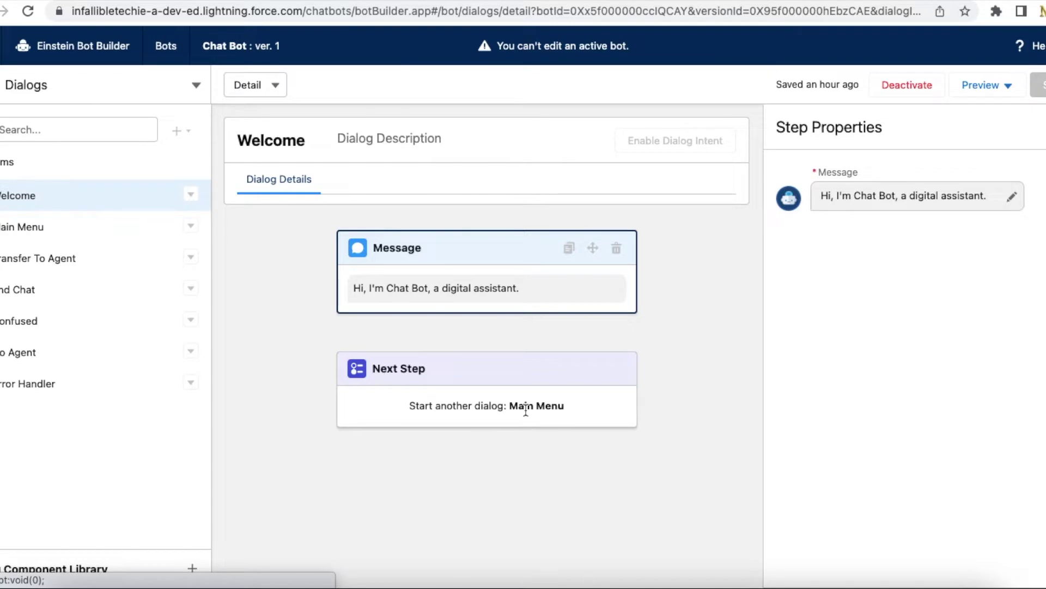
{"action": "left_click", "coordinate": [76, 233]}
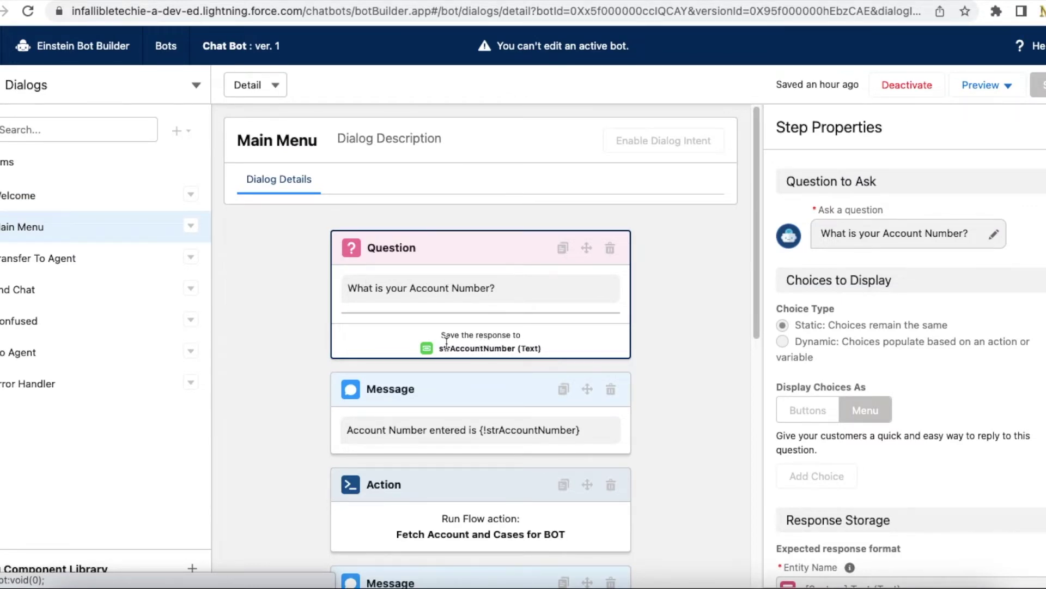
{"action": "left_click_drag", "start_coordinate": [439, 348], "coordinate": [516, 350]}
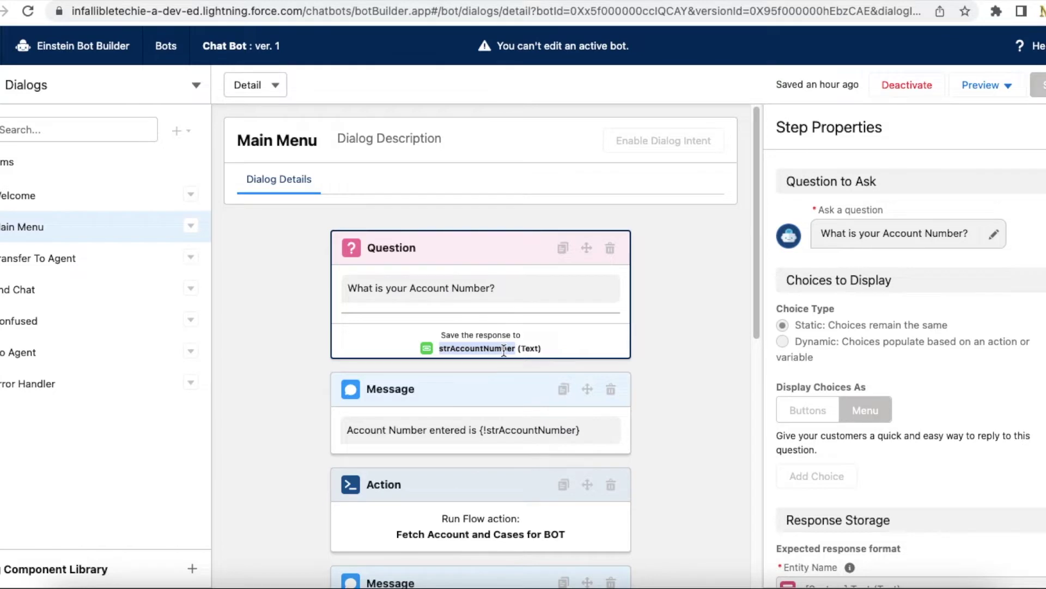
{"action": "scroll", "coordinate": [504, 350], "scroll_direction": "down", "scroll_amount": 2}
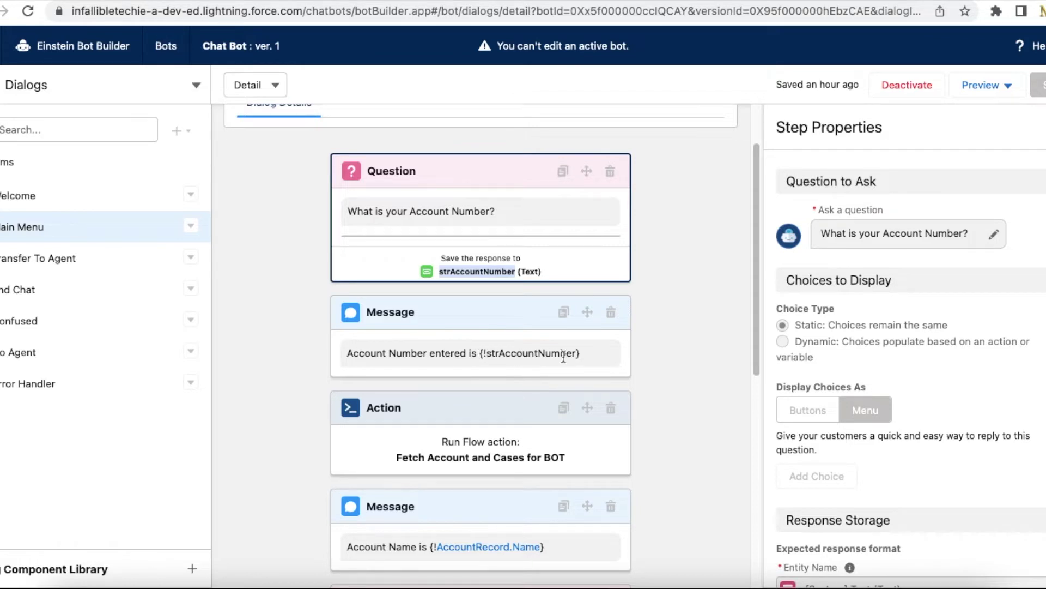
{"action": "scroll", "coordinate": [573, 355], "scroll_direction": "down", "scroll_amount": 3}
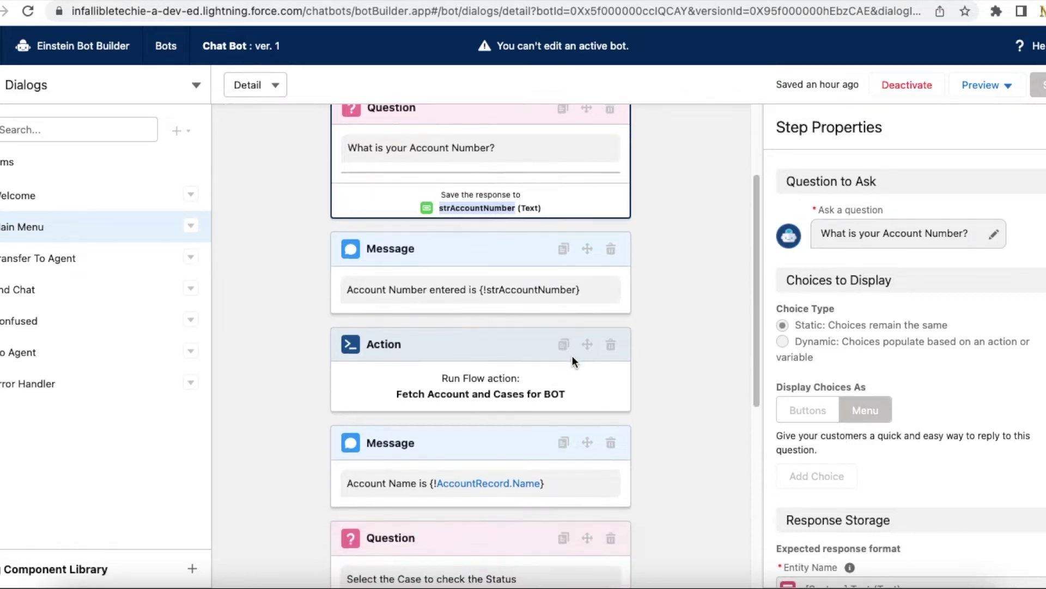
Step: Inspect the Main Menu's flow action and, in the Fetch Account and Cases for BOT flow, the Fetch Account element's filter and storage settings
{"action": "left_click", "coordinate": [436, 303]}
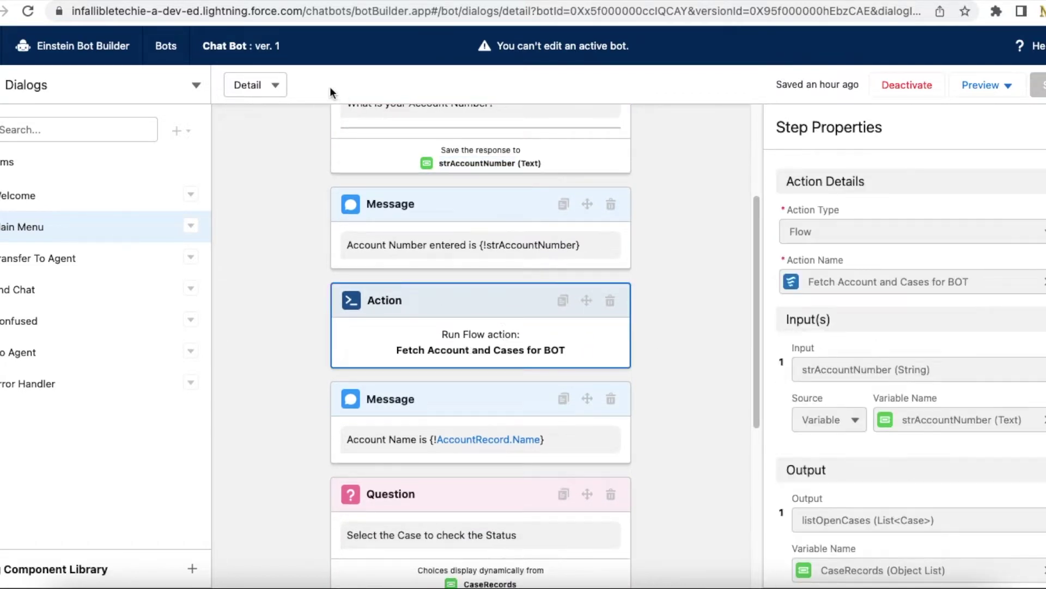
{"action": "left_click", "coordinate": [256, 2]}
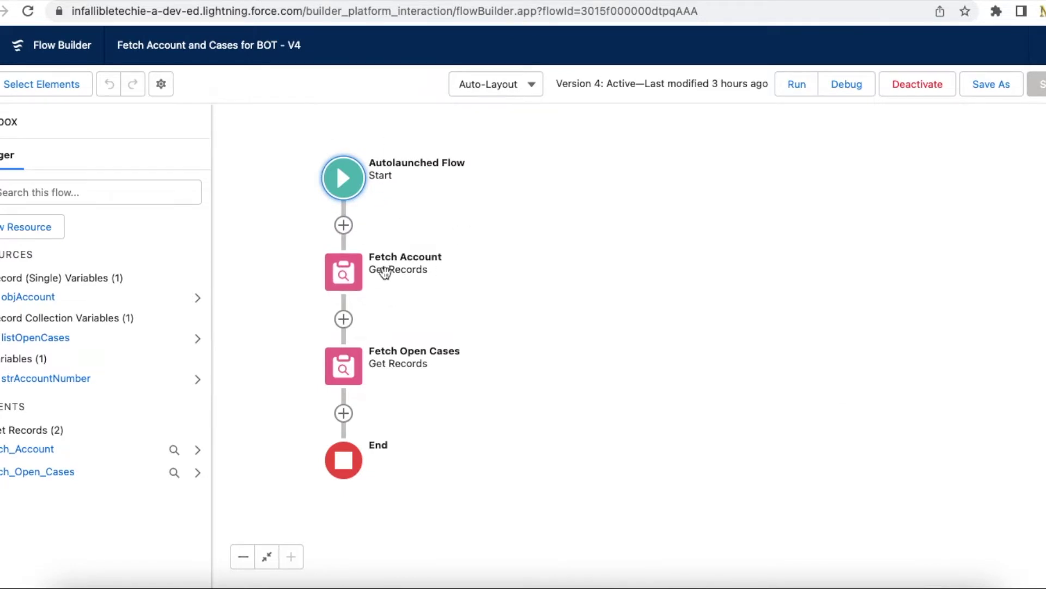
{"action": "double_click", "coordinate": [351, 266]}
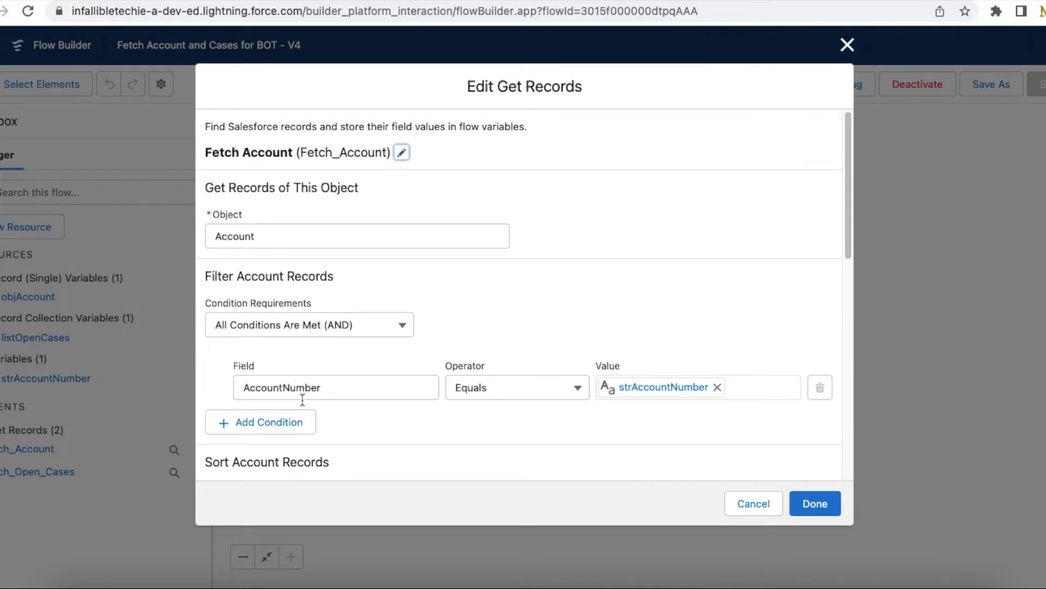
{"action": "scroll", "coordinate": [676, 393], "scroll_direction": "down", "scroll_amount": 6}
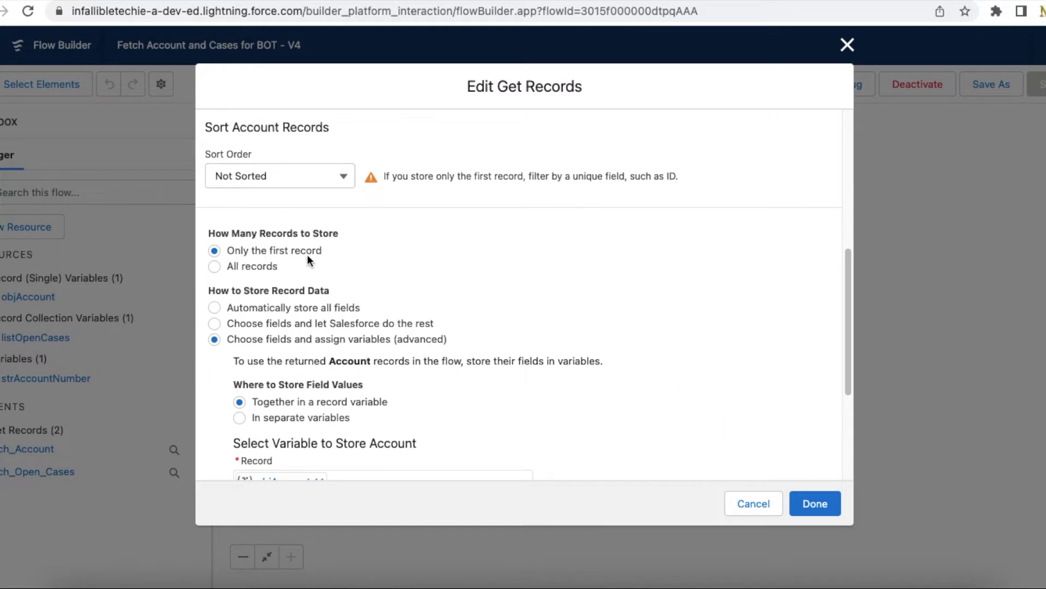
{"action": "scroll", "coordinate": [309, 256], "scroll_direction": "down", "scroll_amount": 5}
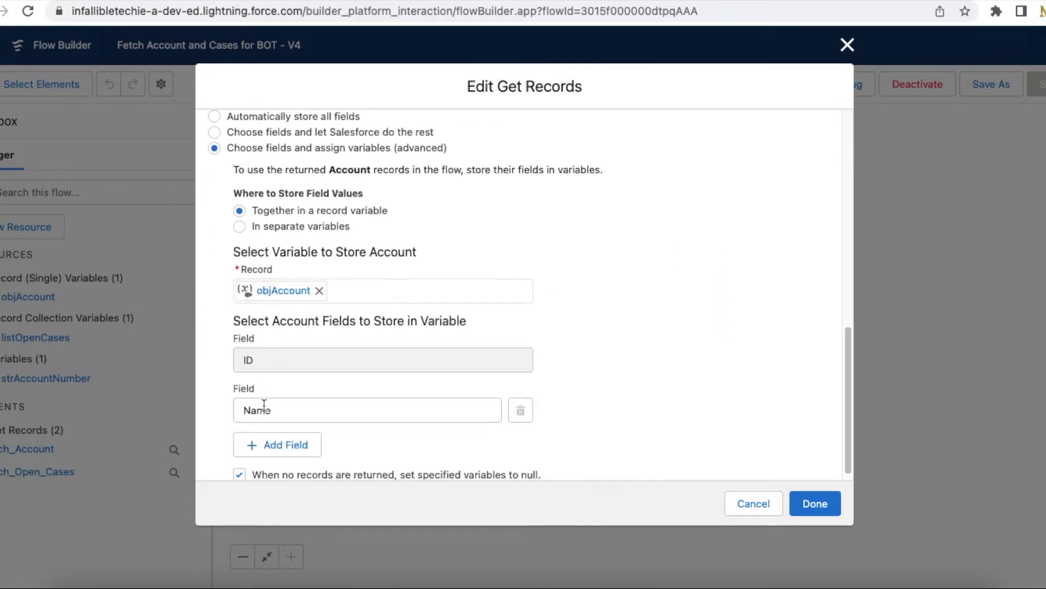
{"action": "scroll", "coordinate": [481, 262], "scroll_direction": "up", "scroll_amount": 7}
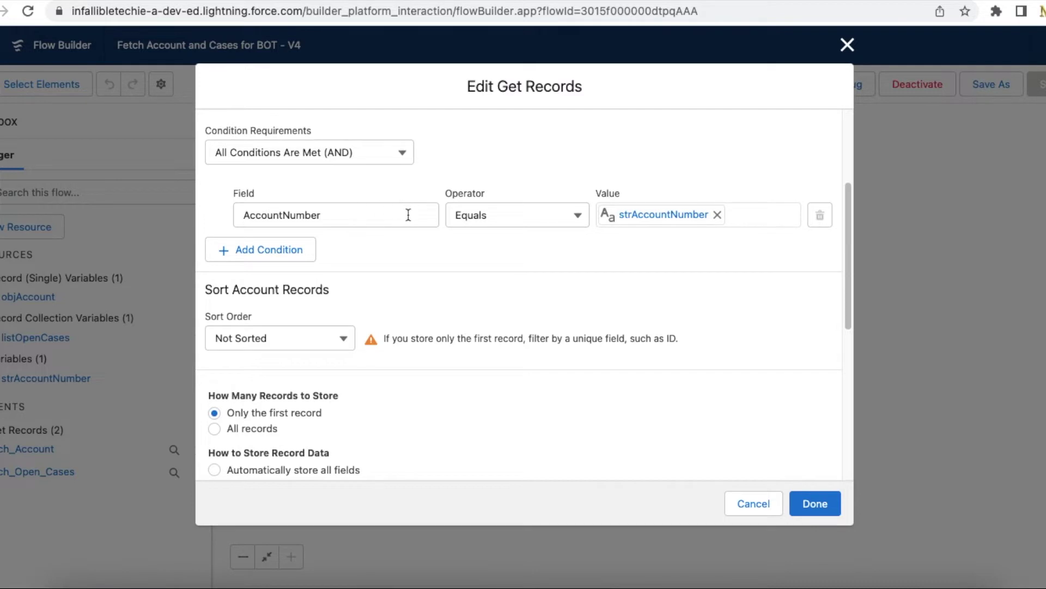
{"action": "scroll", "coordinate": [458, 229], "scroll_direction": "down", "scroll_amount": 7}
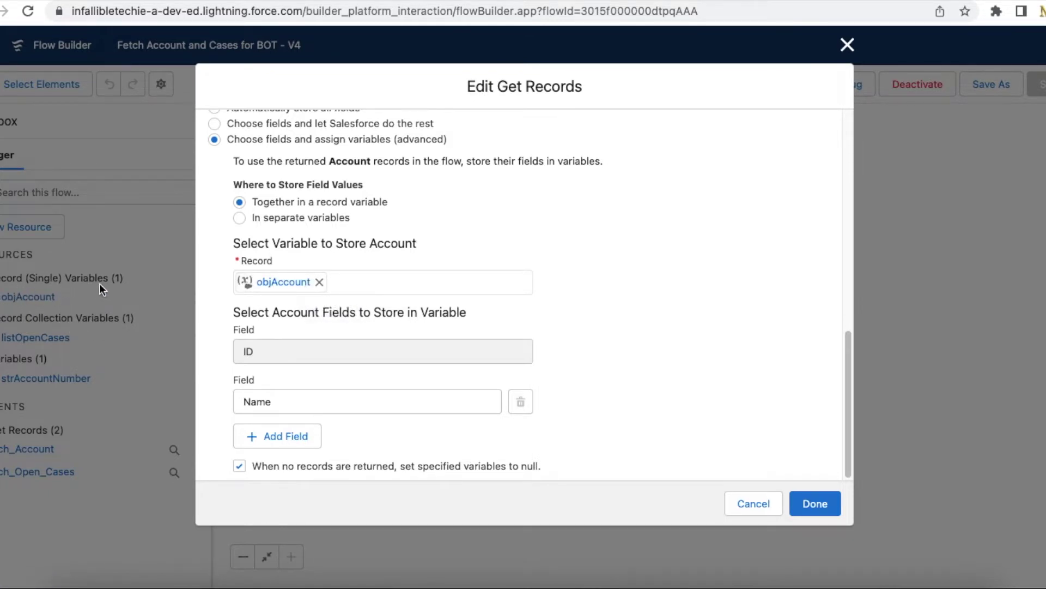
{"action": "left_click", "coordinate": [824, 497]}
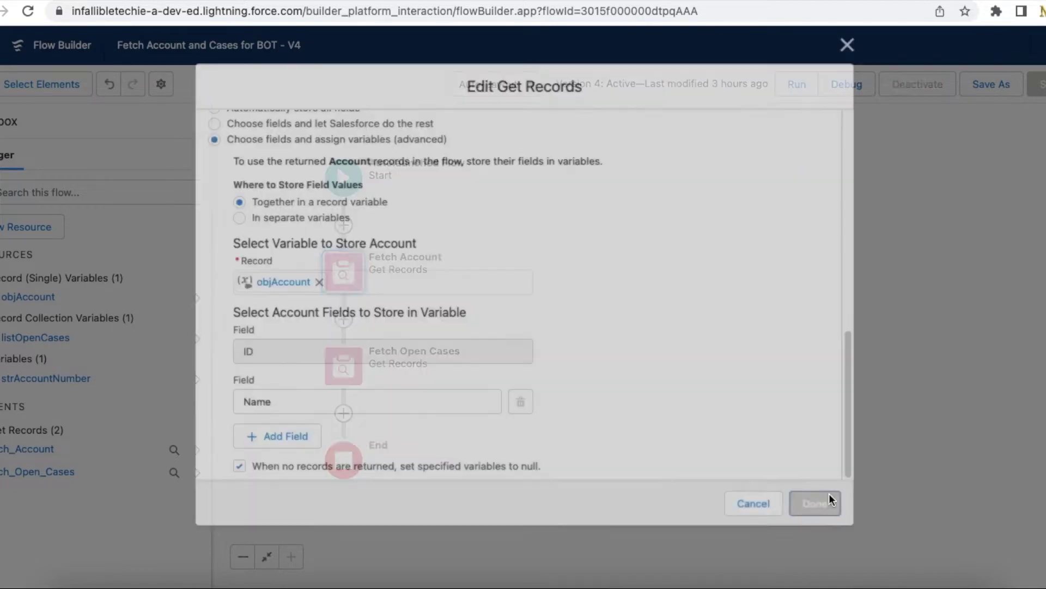
Step: Examine the Fetch Open Cases element's filter conditions, record collection variable and stored case fields, and close its settings
{"action": "double_click", "coordinate": [356, 371]}
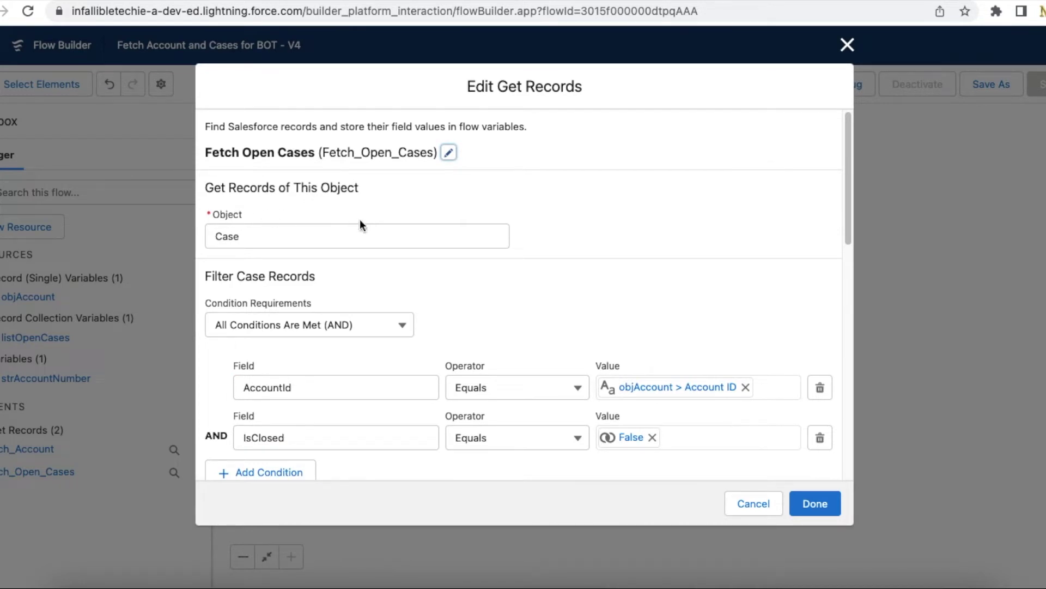
{"action": "scroll", "coordinate": [355, 320], "scroll_direction": "down", "scroll_amount": 1}
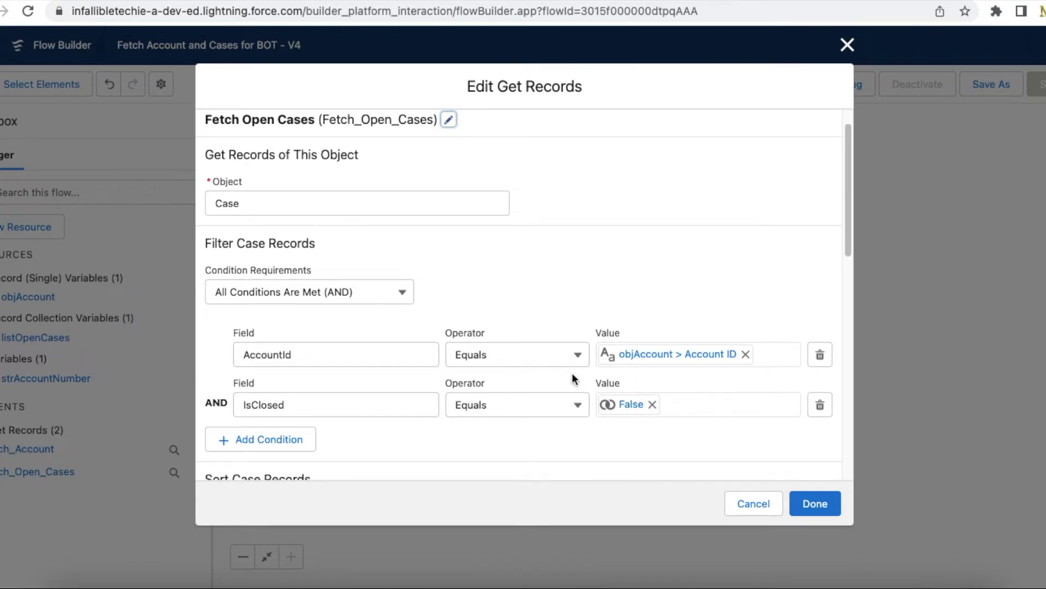
{"action": "scroll", "coordinate": [577, 315], "scroll_direction": "down", "scroll_amount": 10}
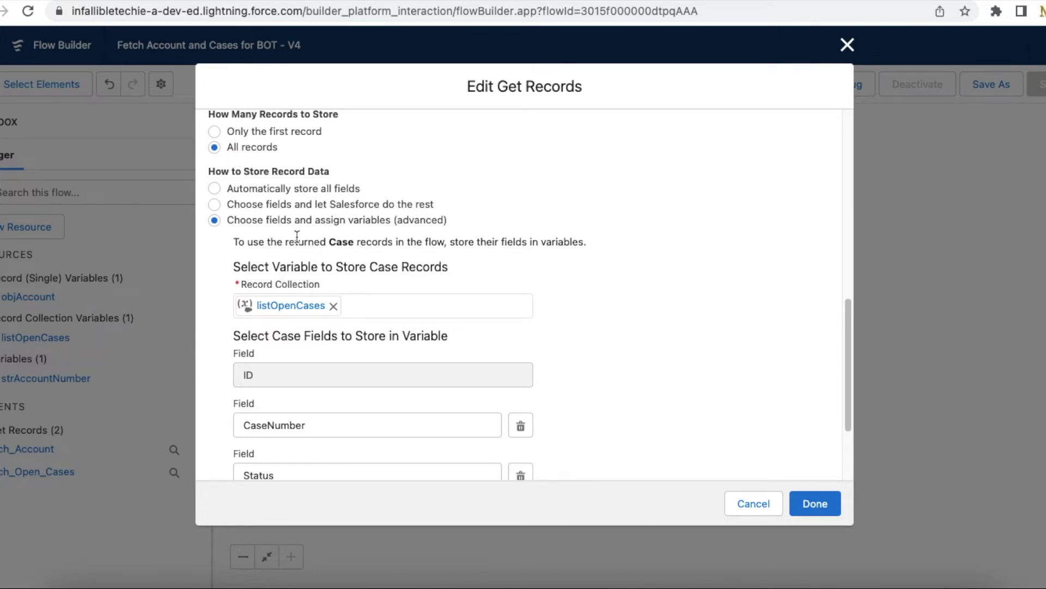
{"action": "scroll", "coordinate": [297, 236], "scroll_direction": "up", "scroll_amount": 10}
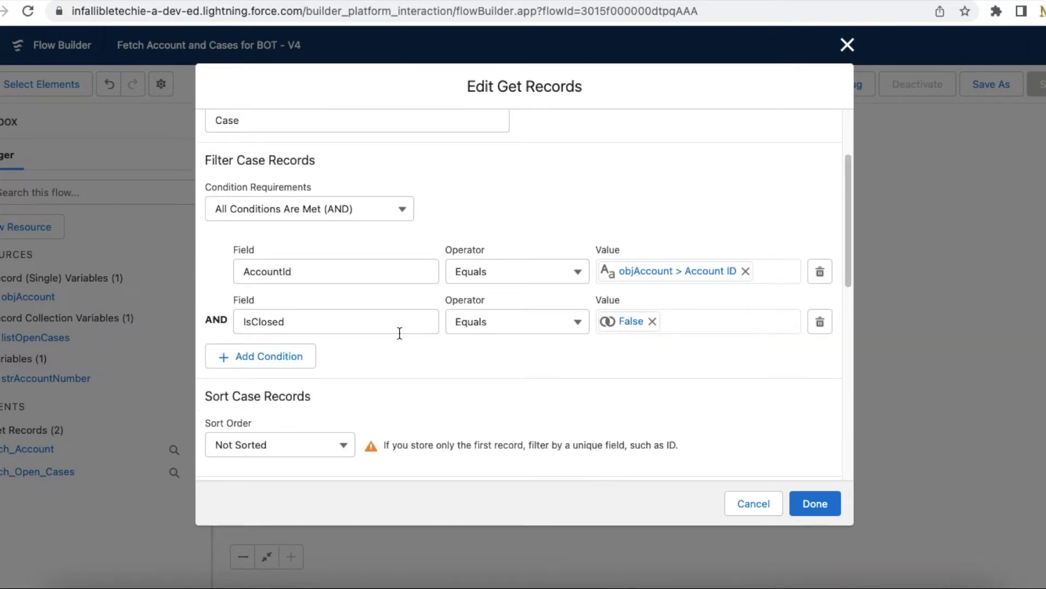
{"action": "scroll", "coordinate": [415, 250], "scroll_direction": "down", "scroll_amount": 7}
{"action": "scroll", "coordinate": [417, 247], "scroll_direction": "down", "scroll_amount": 1}
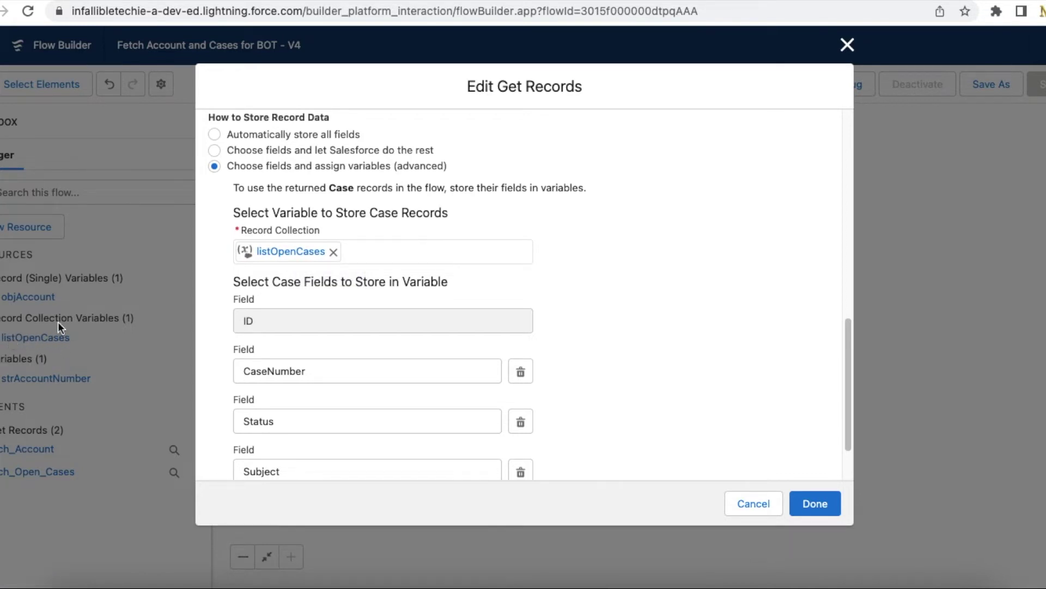
{"action": "scroll", "coordinate": [428, 311], "scroll_direction": "down", "scroll_amount": 1}
{"action": "scroll", "coordinate": [343, 338], "scroll_direction": "down", "scroll_amount": 1}
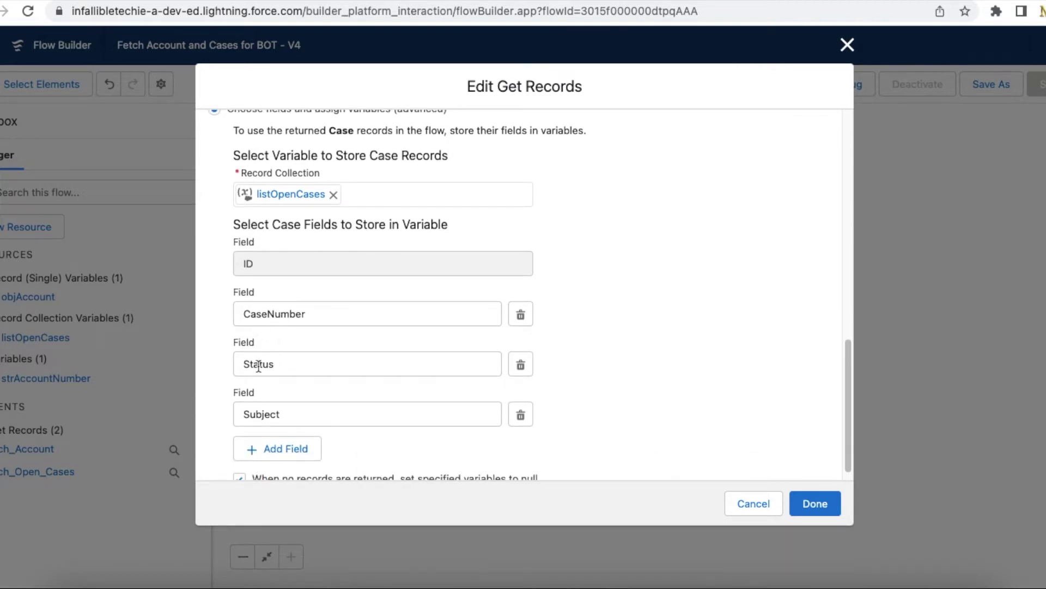
{"action": "scroll", "coordinate": [444, 431], "scroll_direction": "down", "scroll_amount": 1}
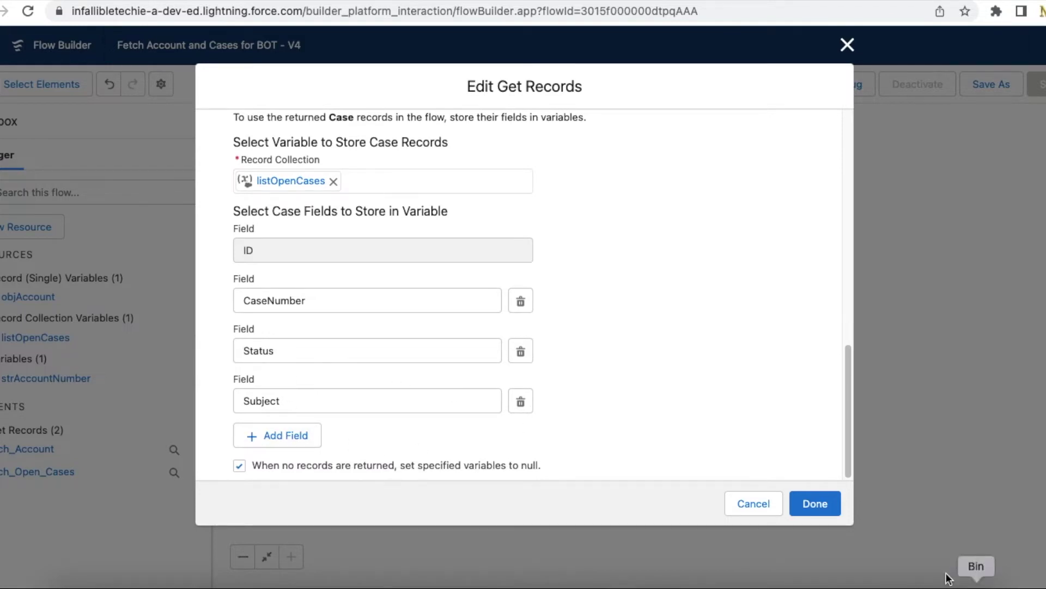
{"action": "left_click", "coordinate": [815, 505]}
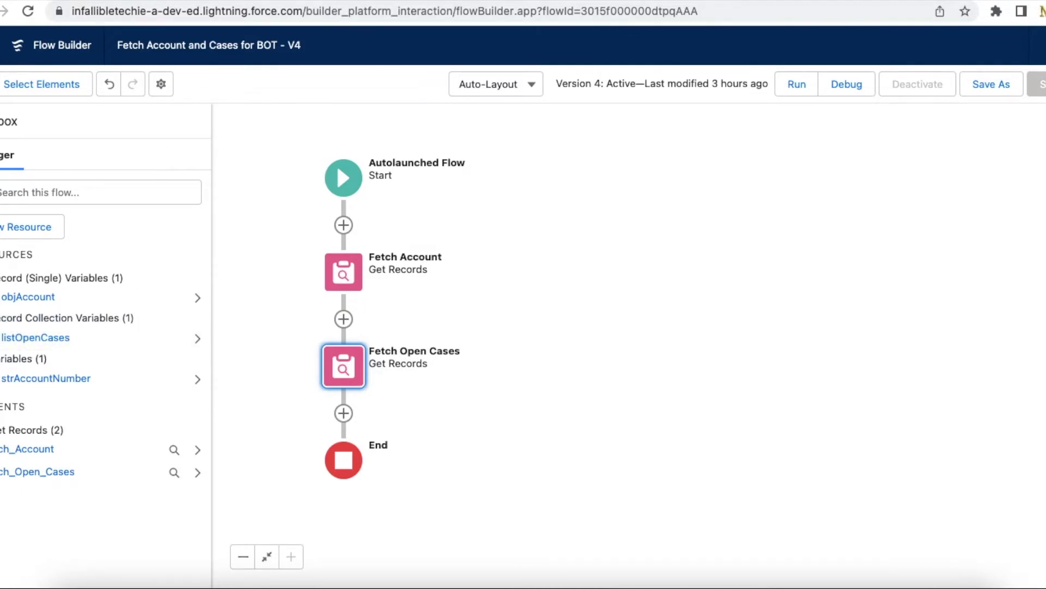
Step: Return to the Einstein Bot Builder and examine the flow action's input and output variable mappings in the Main Menu dialog
{"action": "left_click", "coordinate": [155, 1]}
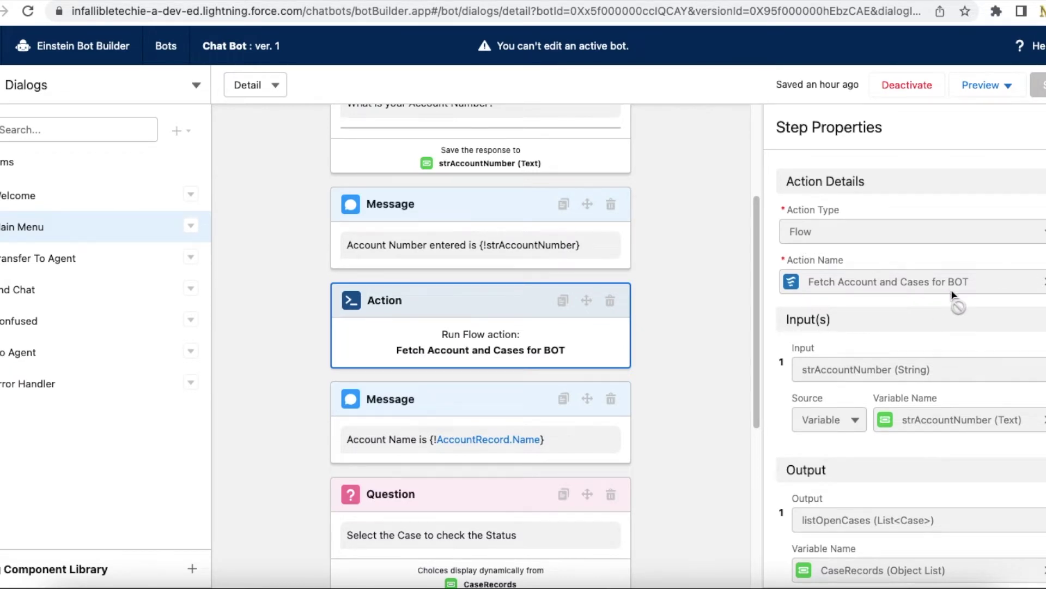
{"action": "scroll", "coordinate": [816, 289], "scroll_direction": "down", "scroll_amount": 2}
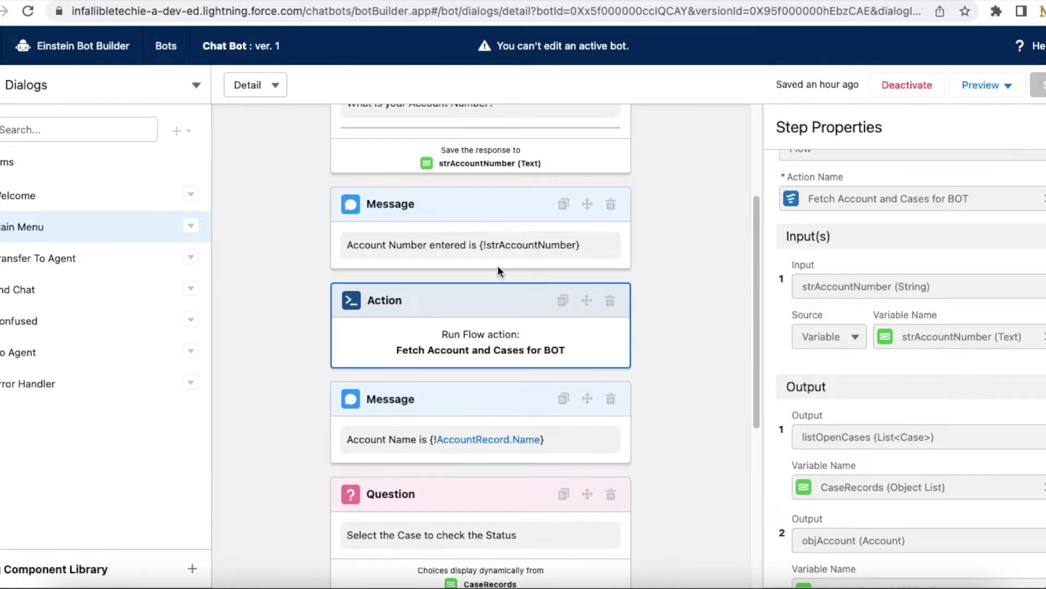
{"action": "scroll", "coordinate": [498, 266], "scroll_direction": "up", "scroll_amount": 1}
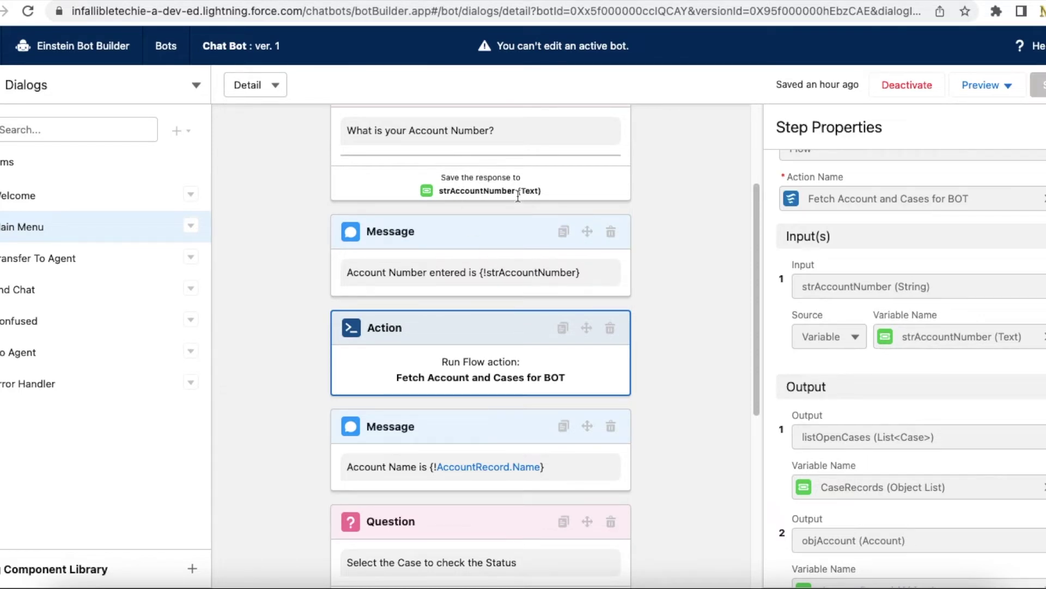
{"action": "scroll", "coordinate": [888, 327], "scroll_direction": "down", "scroll_amount": 1}
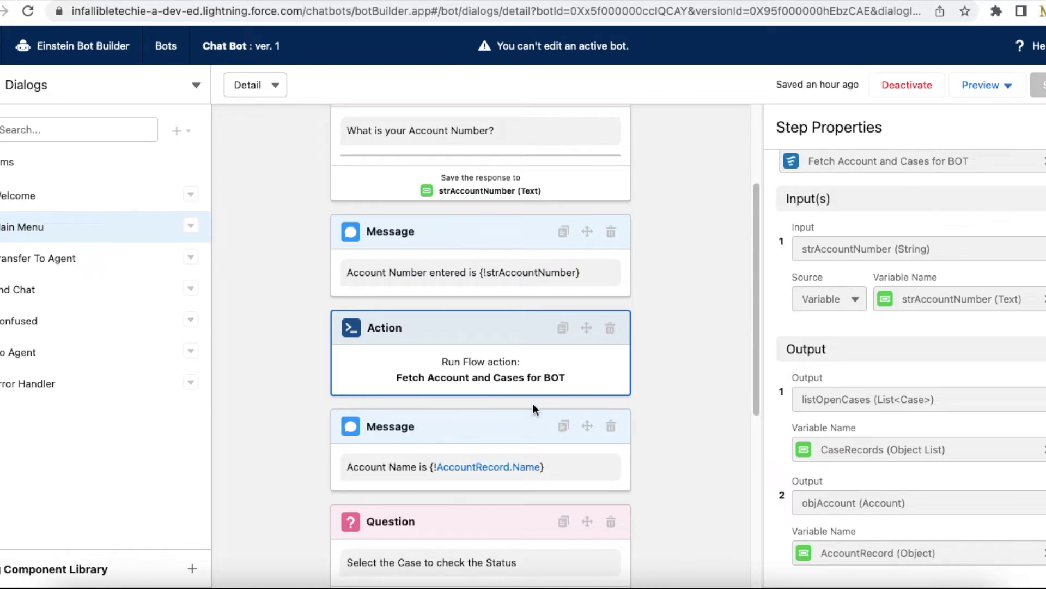
{"action": "scroll", "coordinate": [533, 404], "scroll_direction": "down", "scroll_amount": 3}
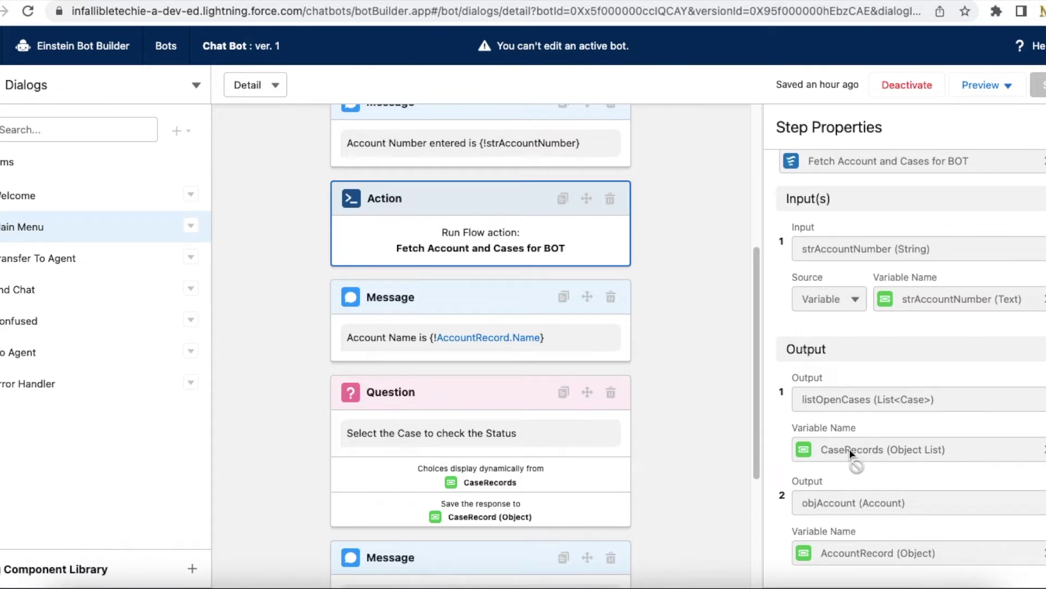
{"action": "scroll", "coordinate": [597, 407], "scroll_direction": "down", "scroll_amount": 1}
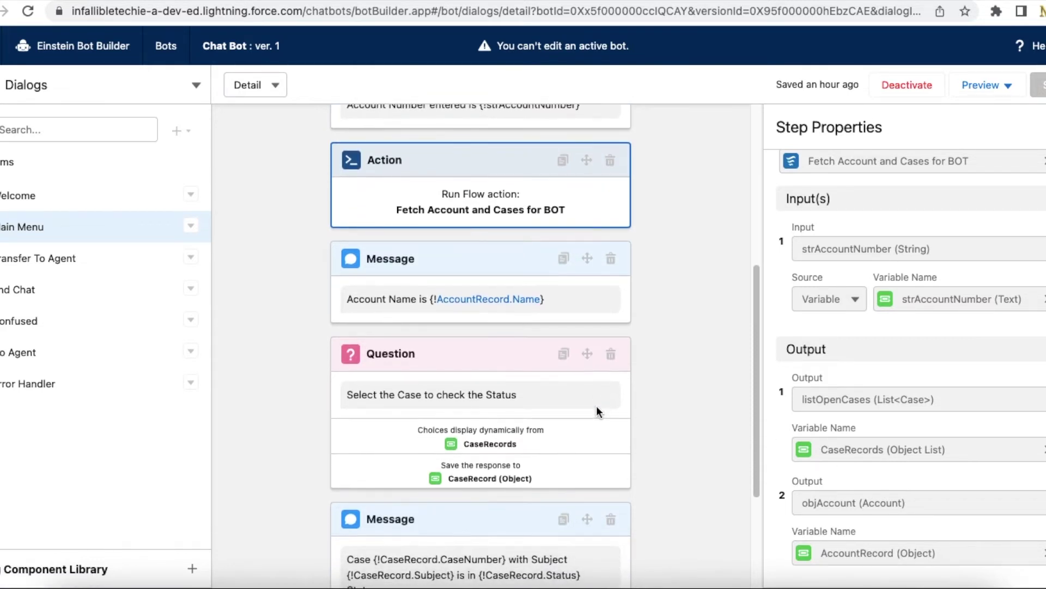
Step: Examine the dynamic choice settings of the "Select the Case to check the Status" question
{"action": "left_click", "coordinate": [414, 358]}
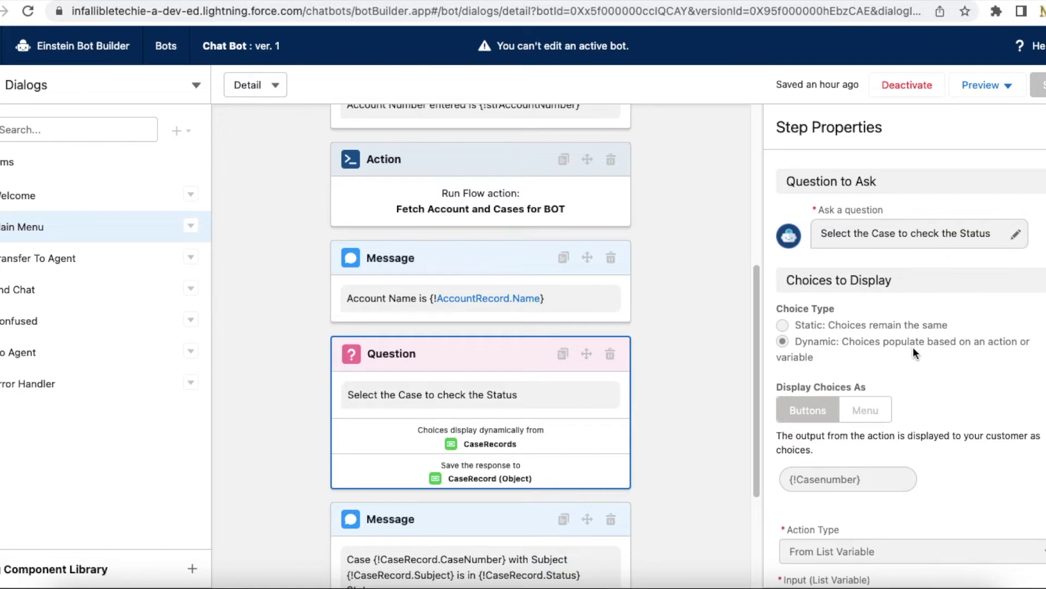
{"action": "scroll", "coordinate": [913, 347], "scroll_direction": "down", "scroll_amount": 2}
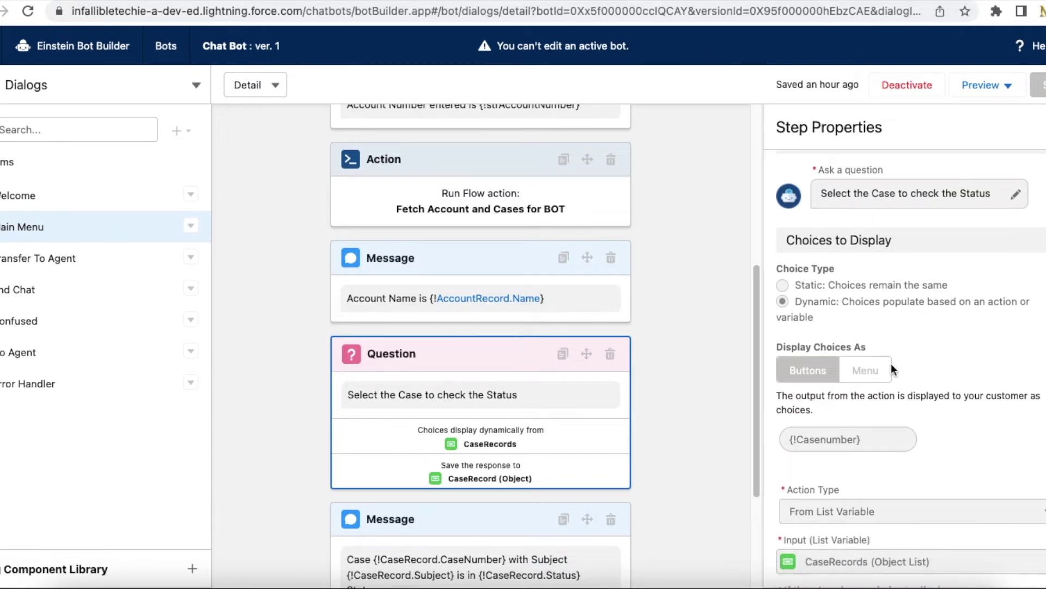
{"action": "scroll", "coordinate": [892, 368], "scroll_direction": "down", "scroll_amount": 2}
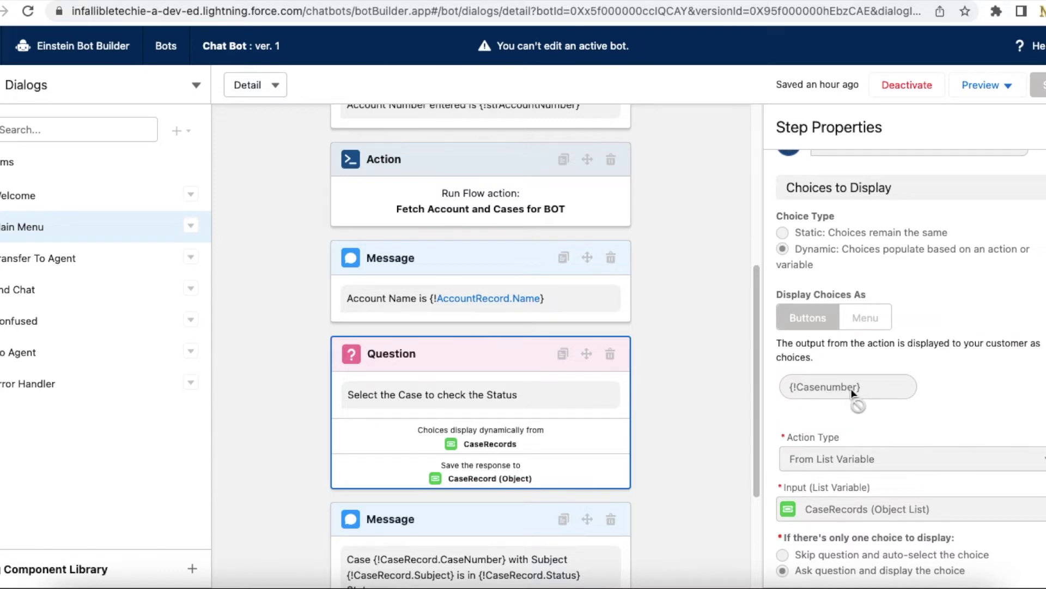
{"action": "scroll", "coordinate": [851, 390], "scroll_direction": "down", "scroll_amount": 5}
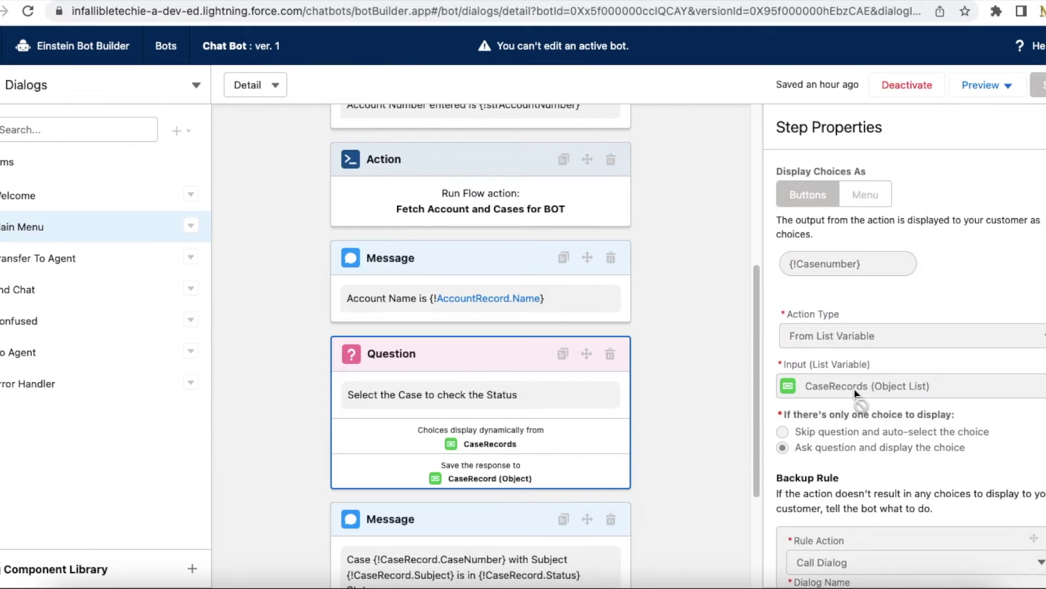
Step: Compare the flow action's CaseRecords output variable with the case question's list variable input, and check the question's backup rule
{"action": "left_click", "coordinate": [521, 216]}
{"action": "scroll", "coordinate": [833, 421], "scroll_direction": "down", "scroll_amount": 4}
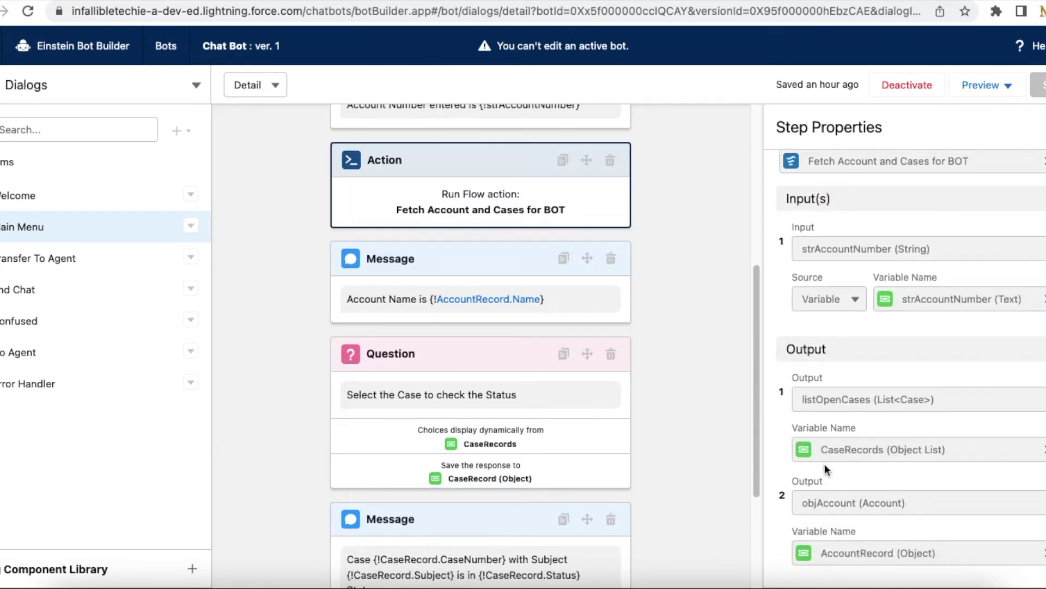
{"action": "left_click_drag", "start_coordinate": [822, 451], "coordinate": [892, 455]}
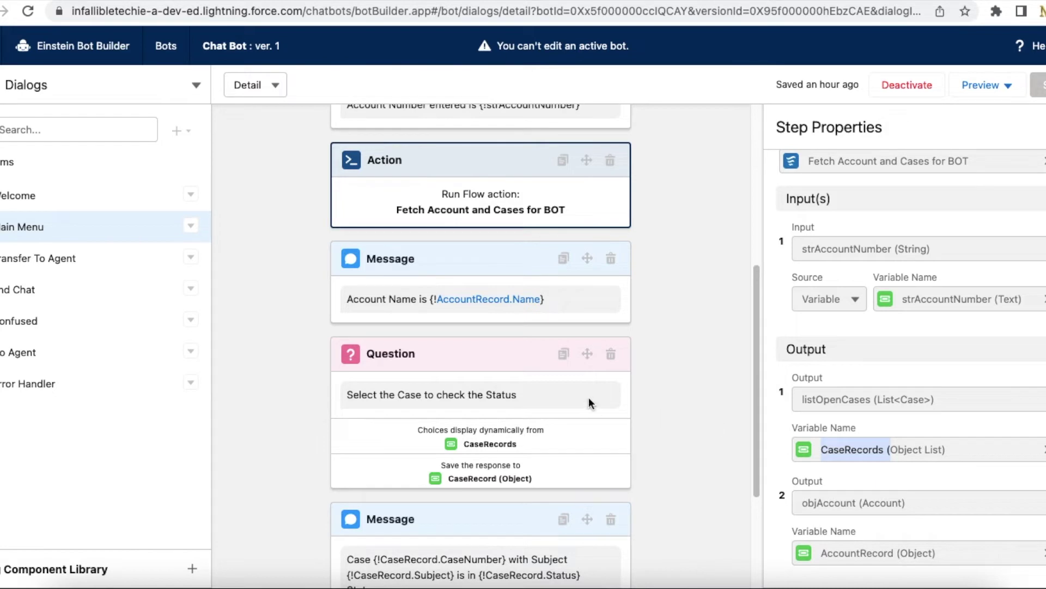
{"action": "left_click", "coordinate": [516, 415]}
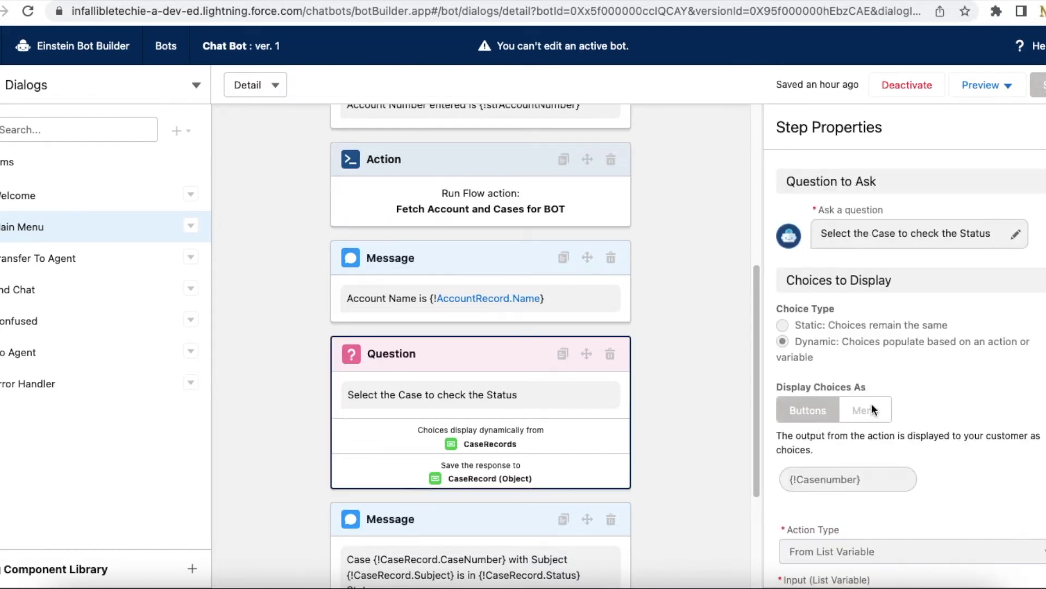
{"action": "scroll", "coordinate": [871, 406], "scroll_direction": "down", "scroll_amount": 5}
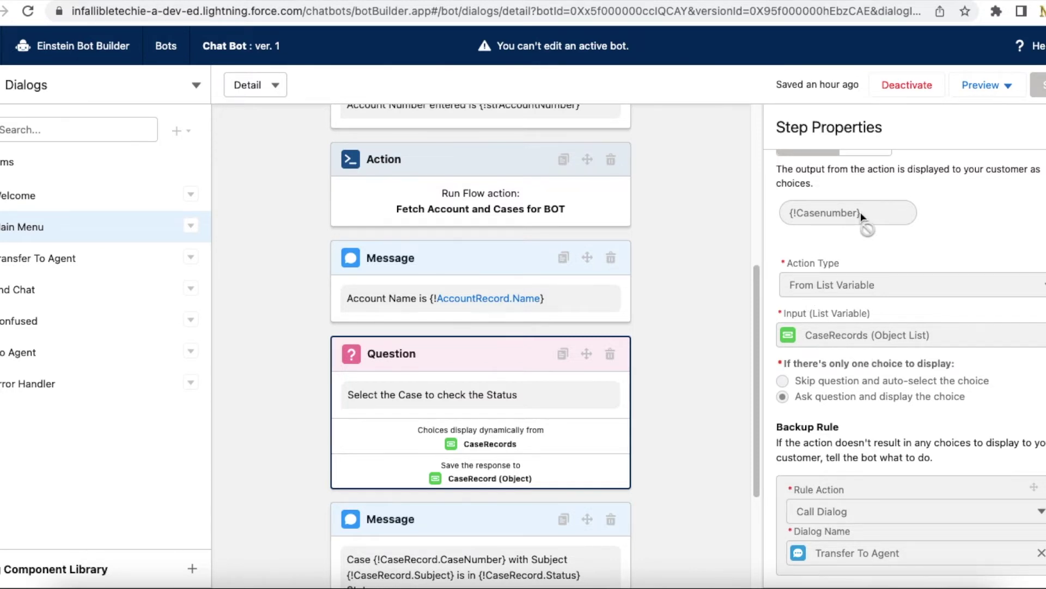
Step: Examine the case question's response storage settings and the merge fields in the case status message that follows it
{"action": "scroll", "coordinate": [926, 300], "scroll_direction": "down", "scroll_amount": 5}
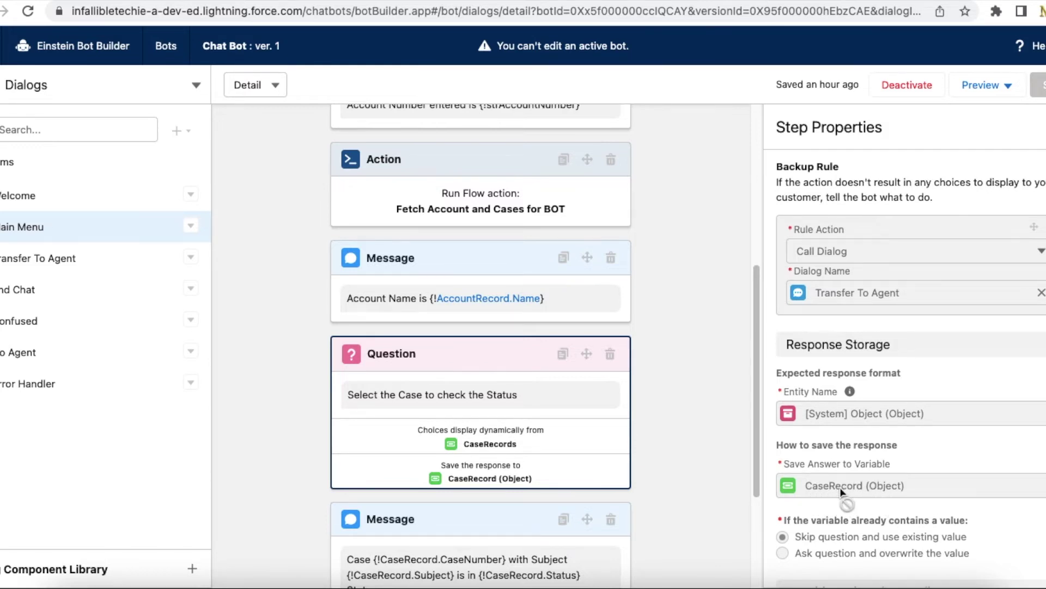
{"action": "scroll", "coordinate": [531, 407], "scroll_direction": "down", "scroll_amount": 3}
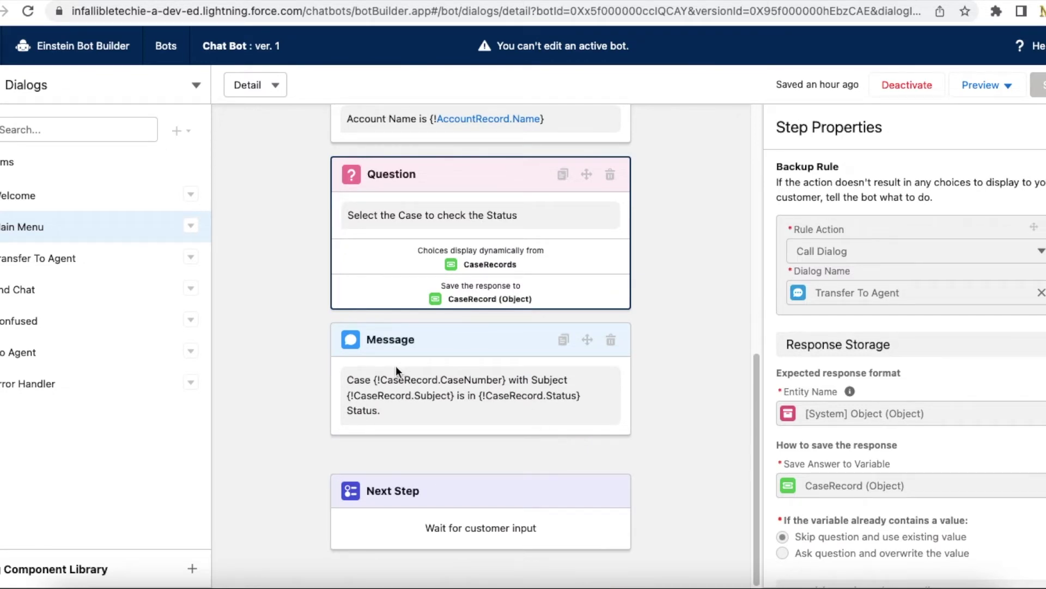
{"action": "left_click_drag", "start_coordinate": [376, 381], "coordinate": [506, 388]}
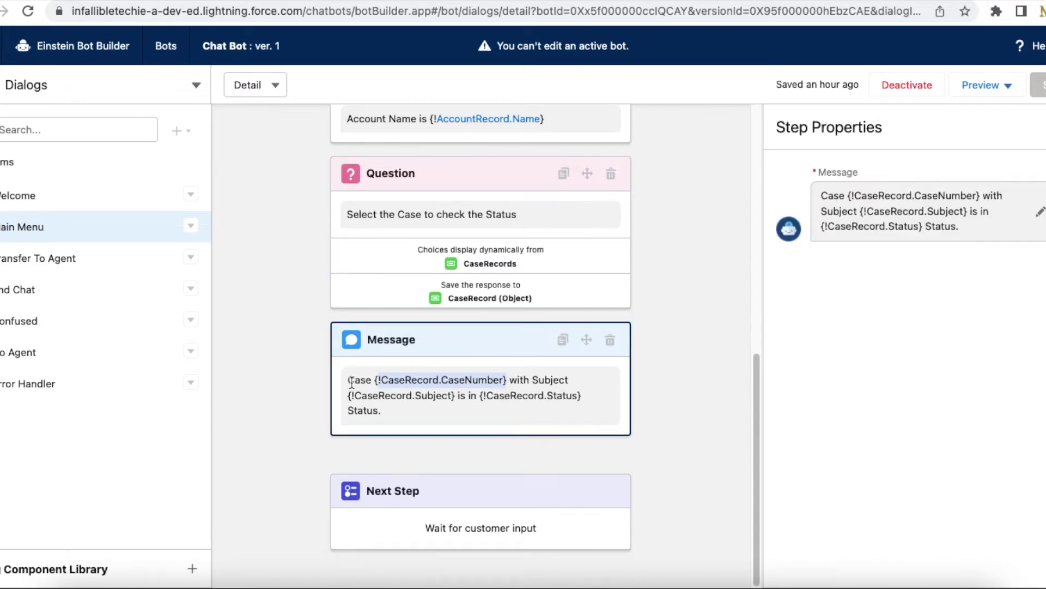
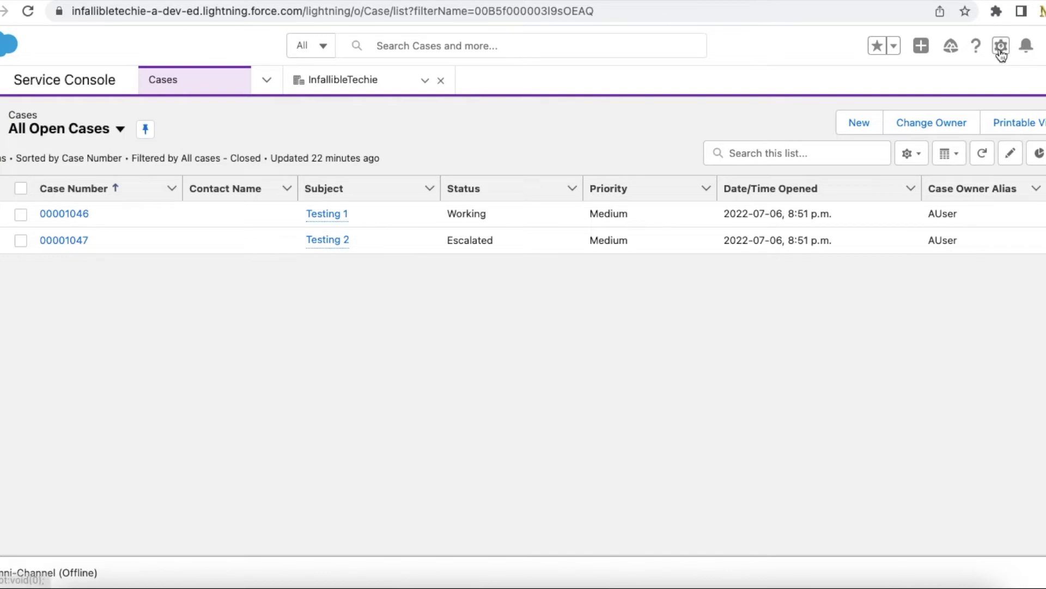
Step: Open Salesforce Setup, search for permission, and open the sfdc.chatbot.service.permset permission set
{"action": "left_click", "coordinate": [946, 147]}
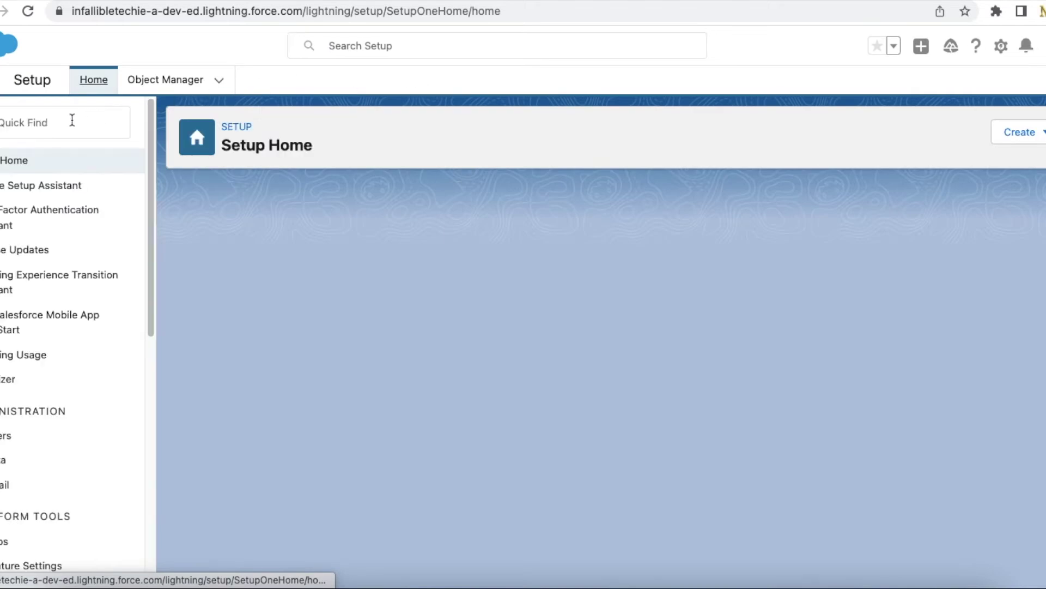
{"action": "left_click", "coordinate": [72, 120]}
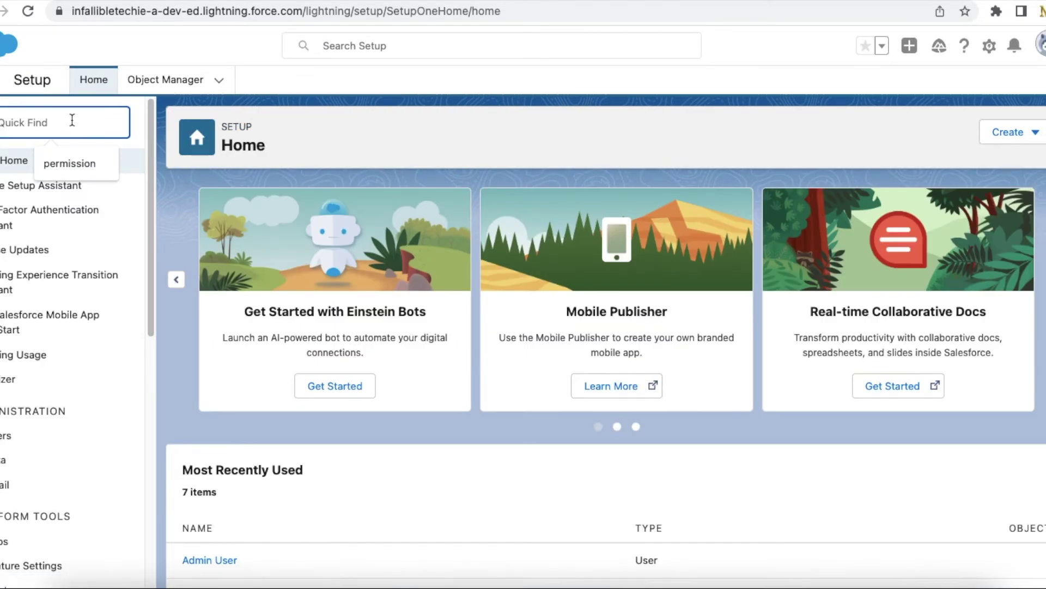
{"action": "left_click", "coordinate": [71, 162]}
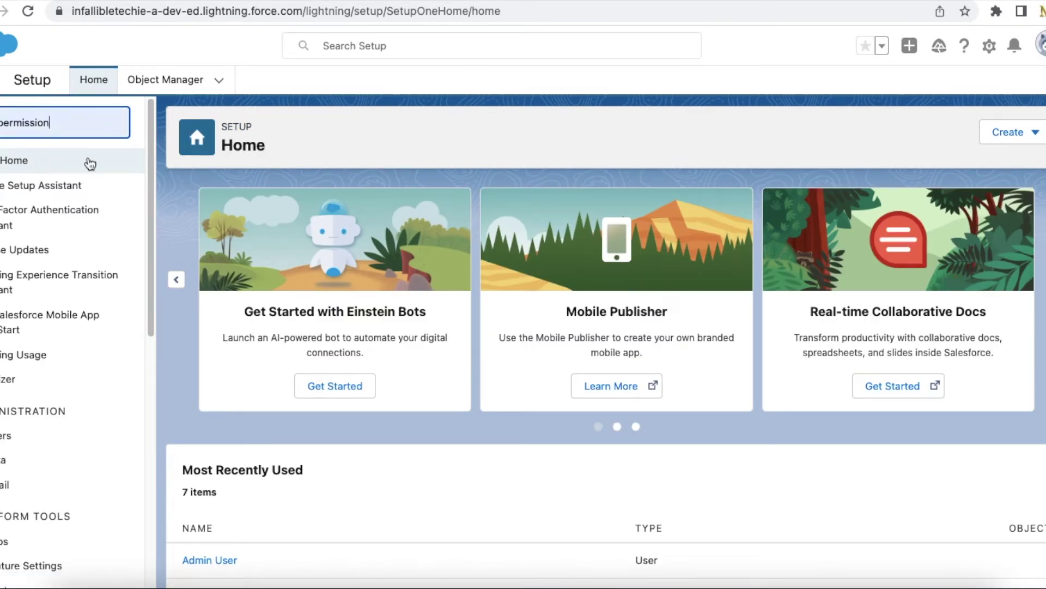
{"action": "left_click", "coordinate": [68, 221]}
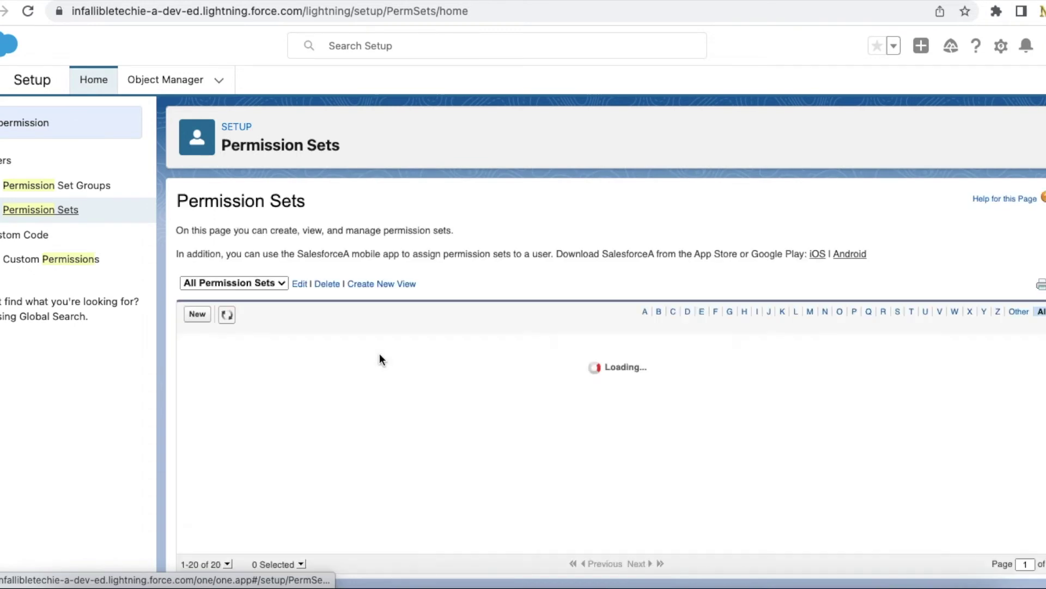
{"action": "scroll", "coordinate": [369, 399], "scroll_direction": "down", "scroll_amount": 3}
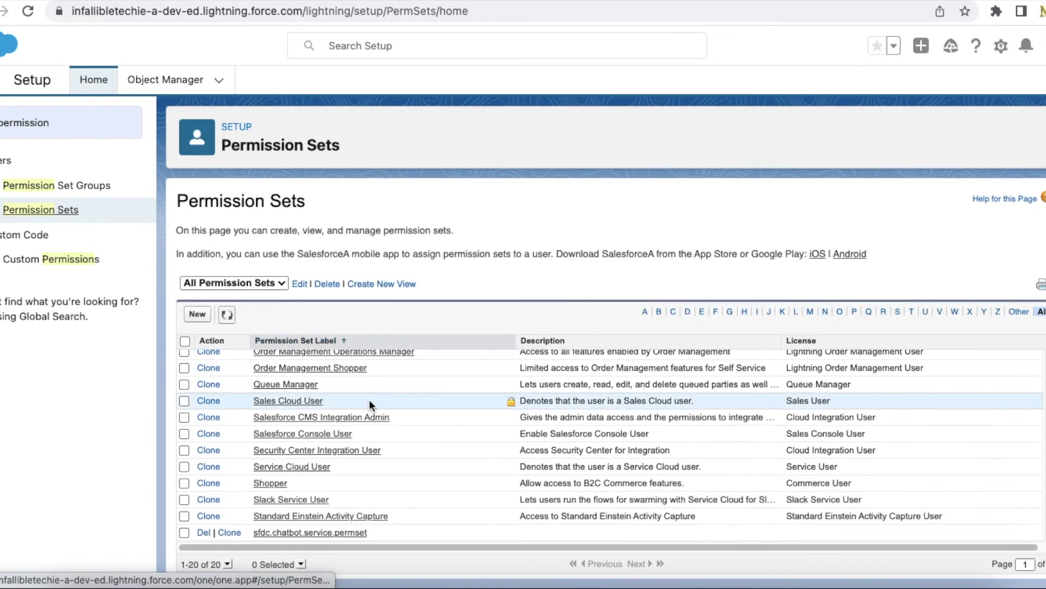
{"action": "left_click", "coordinate": [281, 533]}
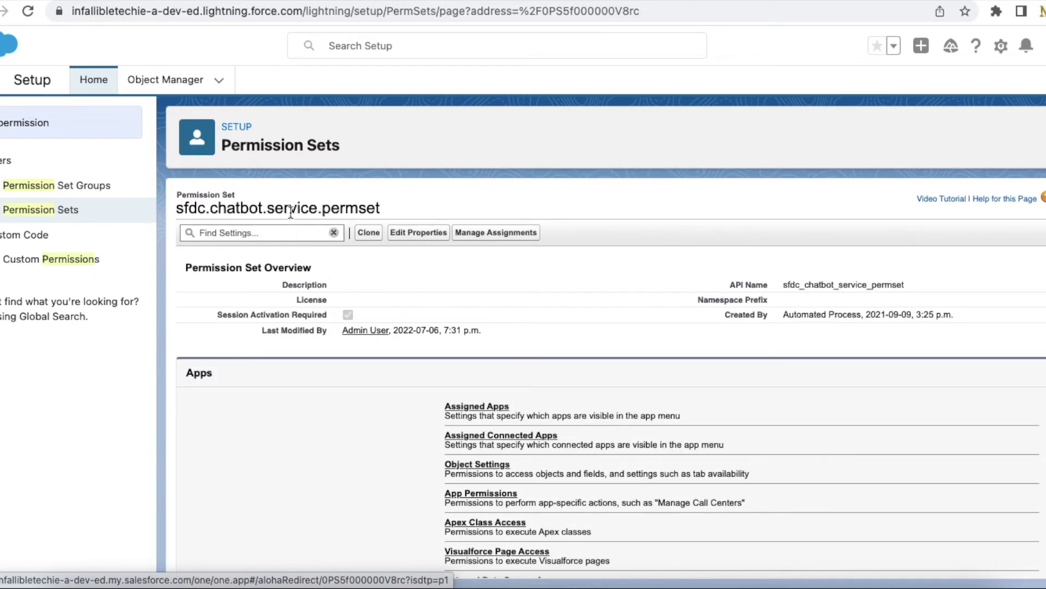
Step: Examine the permission set's object settings to check the object permissions for Accounts and Cases
{"action": "left_click", "coordinate": [487, 465]}
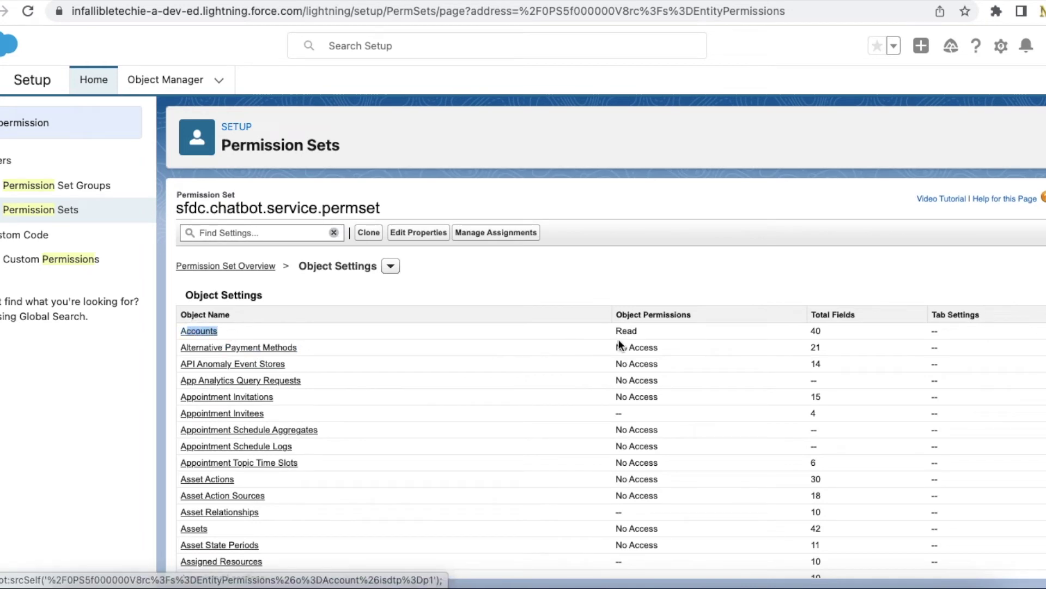
{"action": "left_click_drag", "start_coordinate": [640, 333], "coordinate": [598, 336]}
{"action": "scroll", "coordinate": [366, 376], "scroll_direction": "down", "scroll_amount": 9}
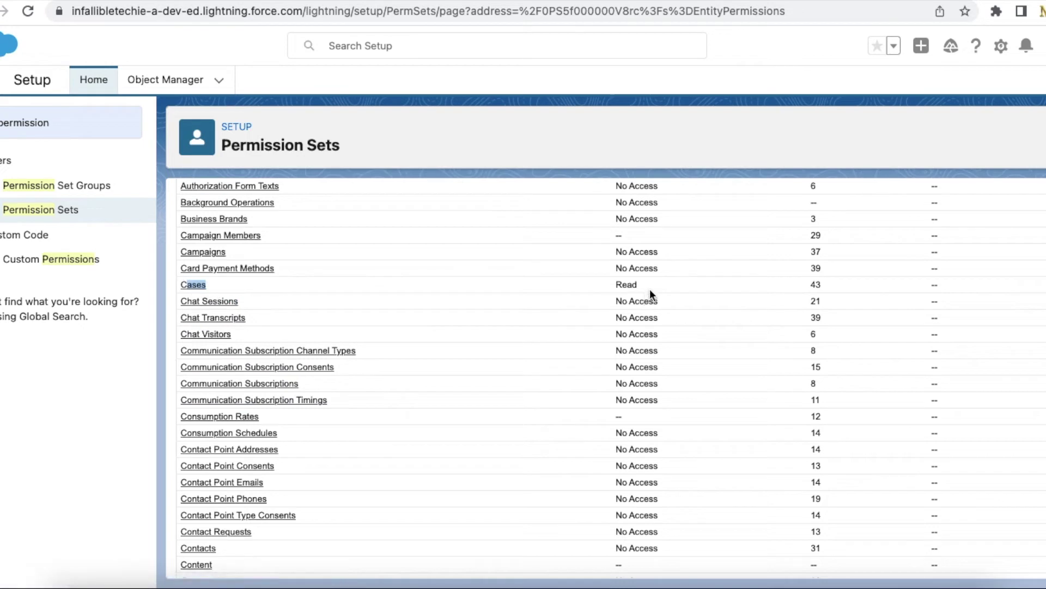
{"action": "left_click_drag", "start_coordinate": [650, 289], "coordinate": [606, 292]}
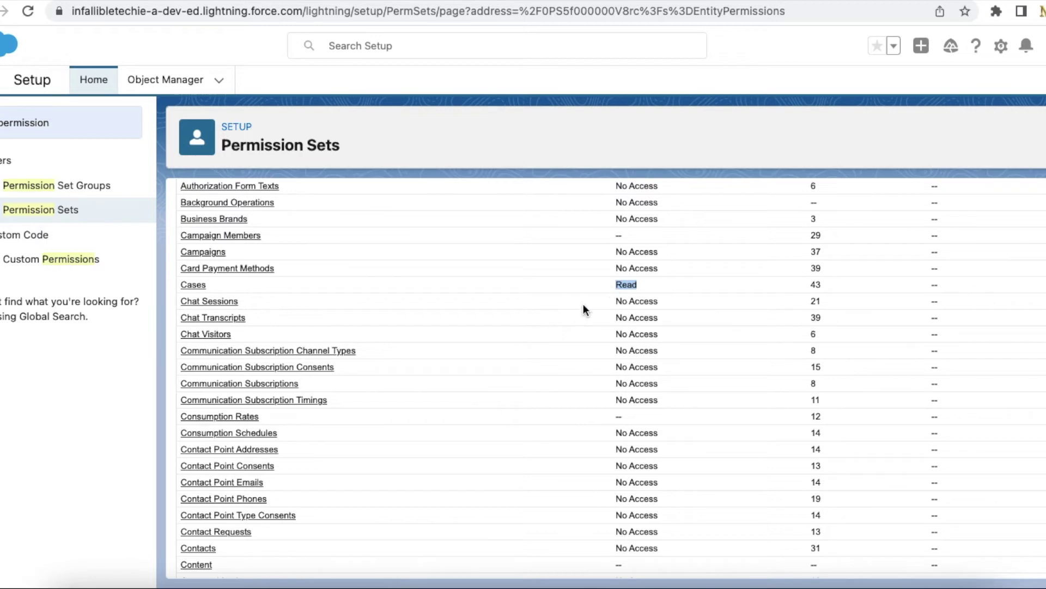
Step: Recheck the permission set's name and compare its Accounts permission with its Cases permission
{"action": "scroll", "coordinate": [483, 341], "scroll_direction": "up", "scroll_amount": 10}
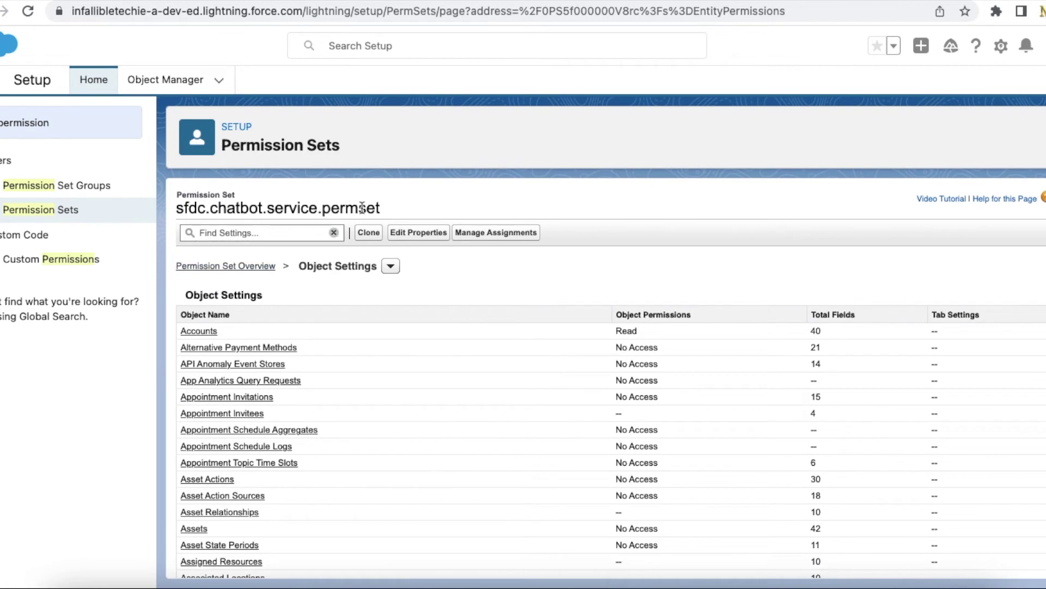
{"action": "left_click_drag", "start_coordinate": [381, 208], "coordinate": [171, 210]}
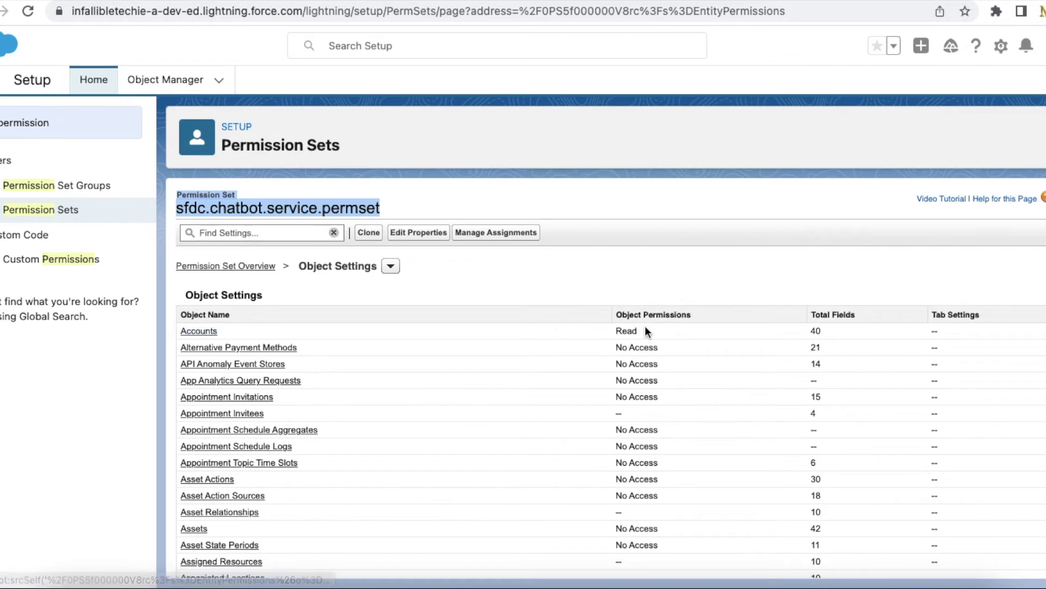
{"action": "scroll", "coordinate": [644, 297], "scroll_direction": "down", "scroll_amount": 1}
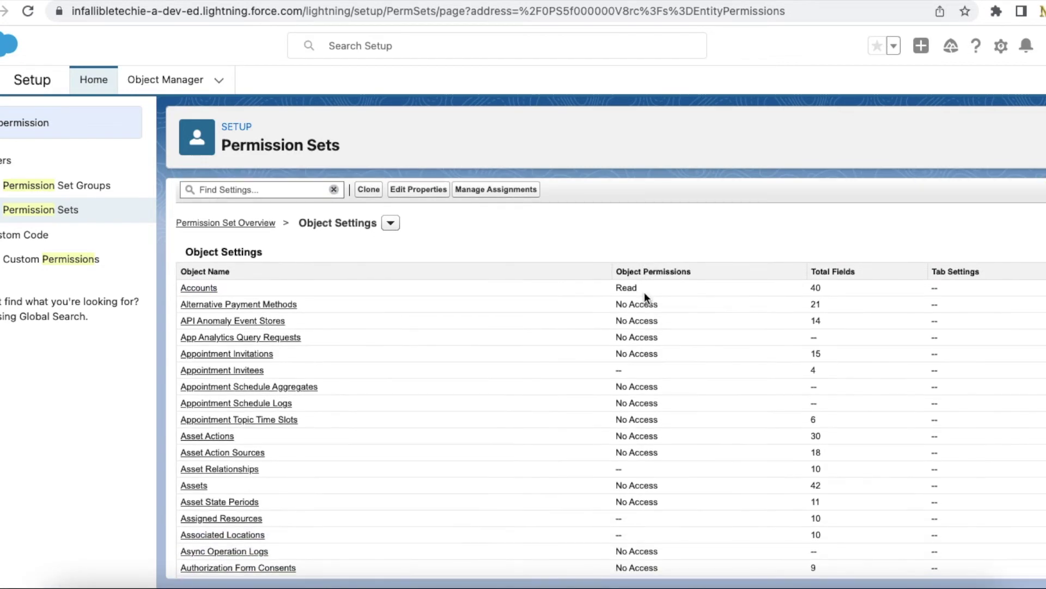
{"action": "scroll", "coordinate": [274, 383], "scroll_direction": "down", "scroll_amount": 10}
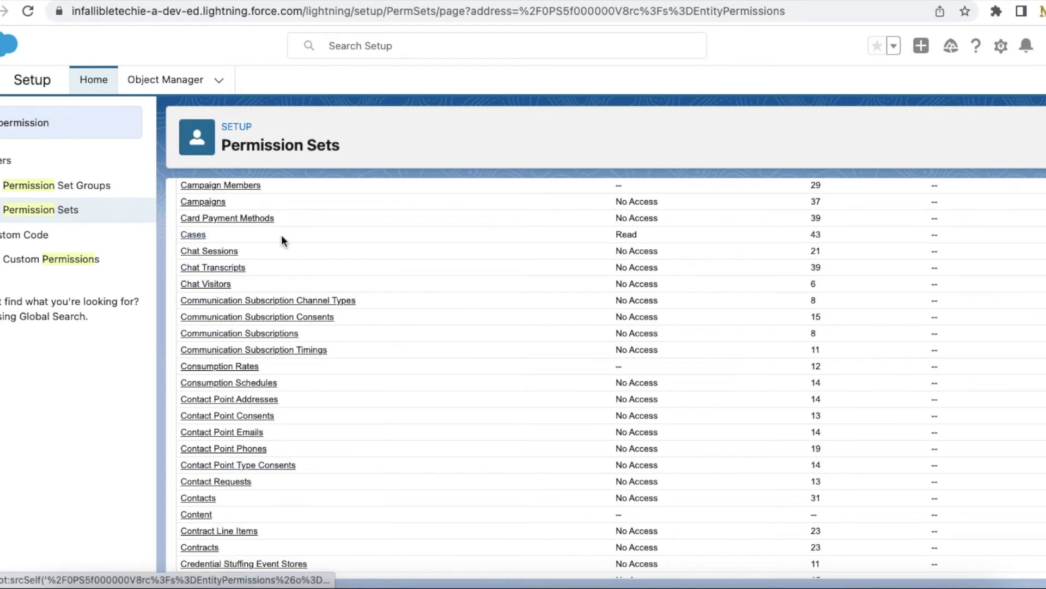
{"action": "left_click", "coordinate": [181, 234], "text": "shift"}
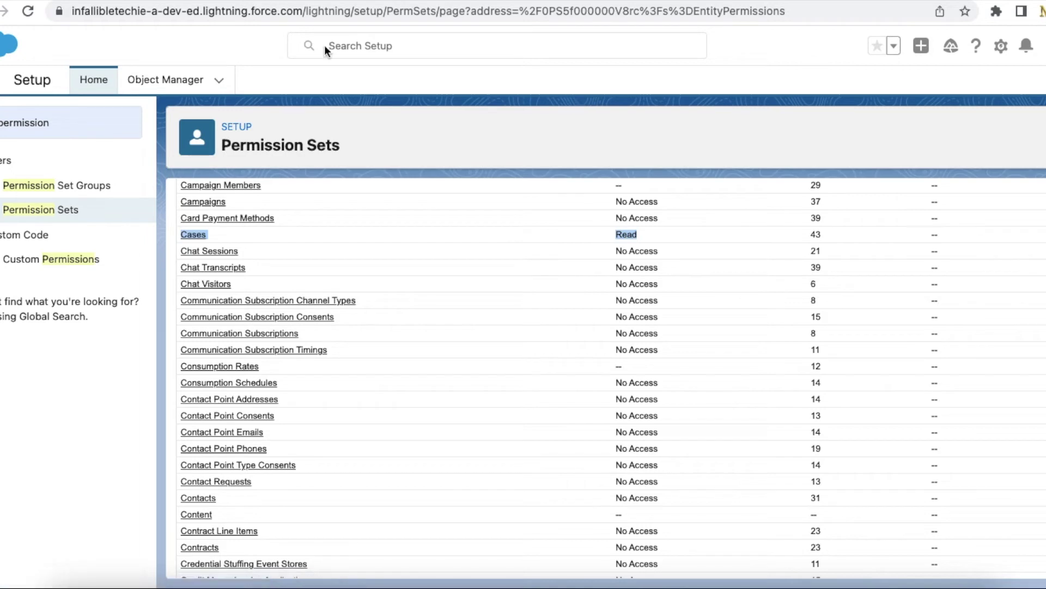
Step: Switch to the Service Console and check the InfallibleTechie account's account number and related cases
{"action": "left_click", "coordinate": [662, 1]}
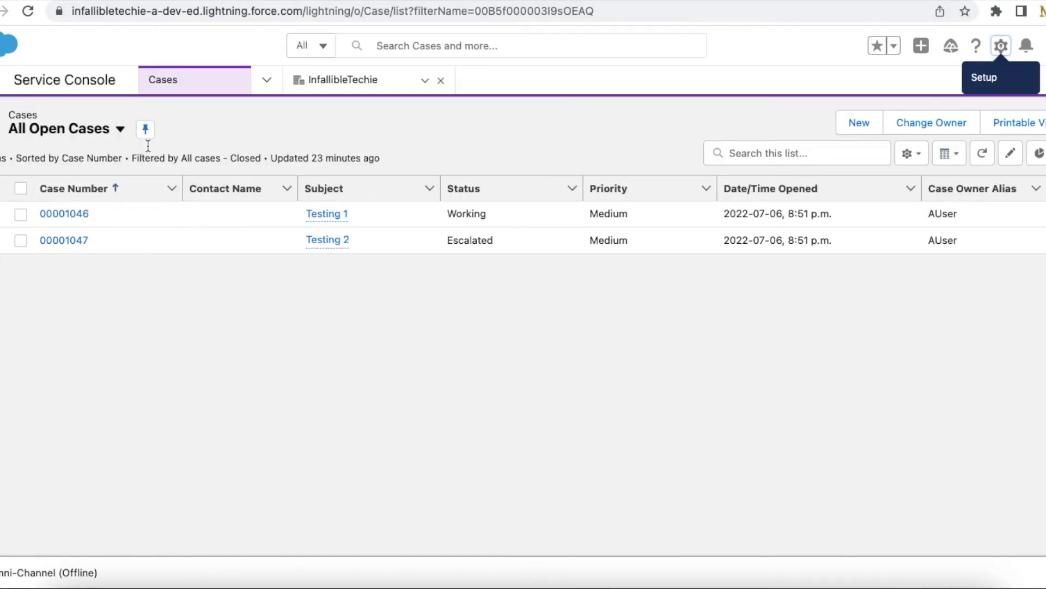
{"action": "left_click", "coordinate": [332, 86]}
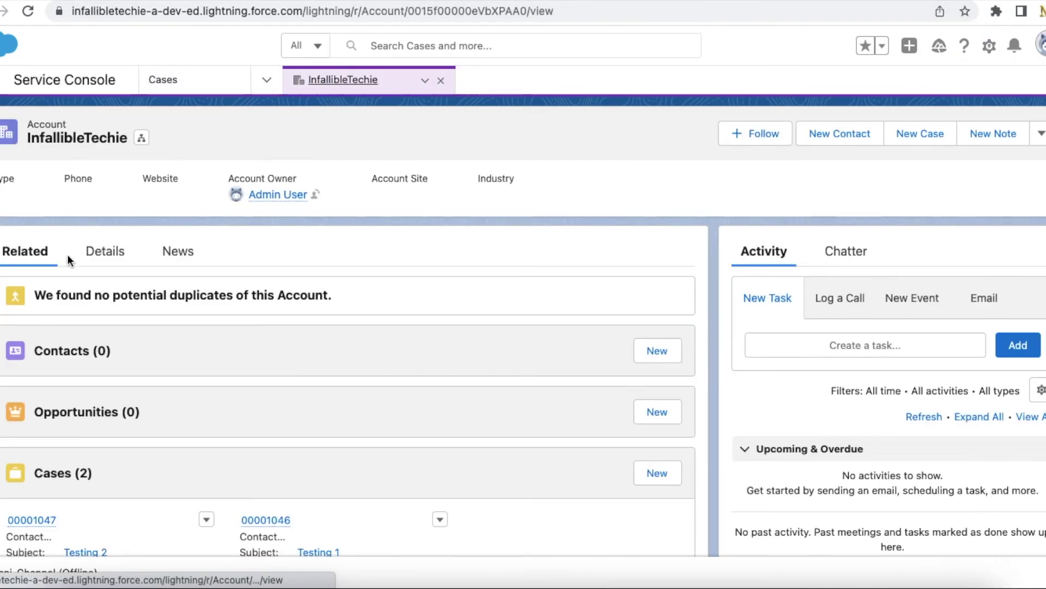
{"action": "left_click", "coordinate": [89, 260]}
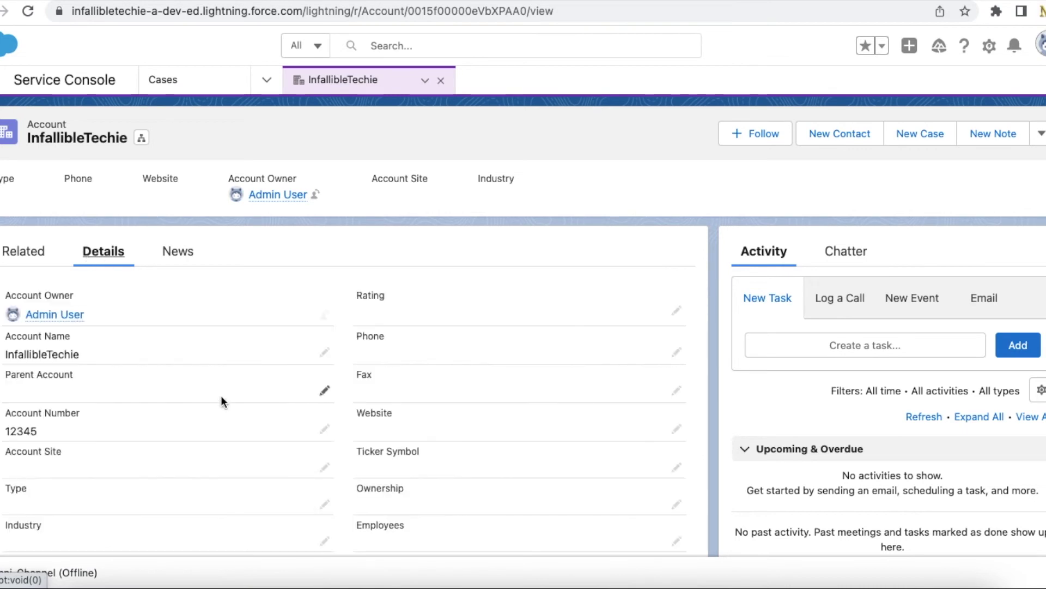
{"action": "left_click_drag", "start_coordinate": [47, 441], "coordinate": [3, 432]}
{"action": "left_click", "coordinate": [24, 250]}
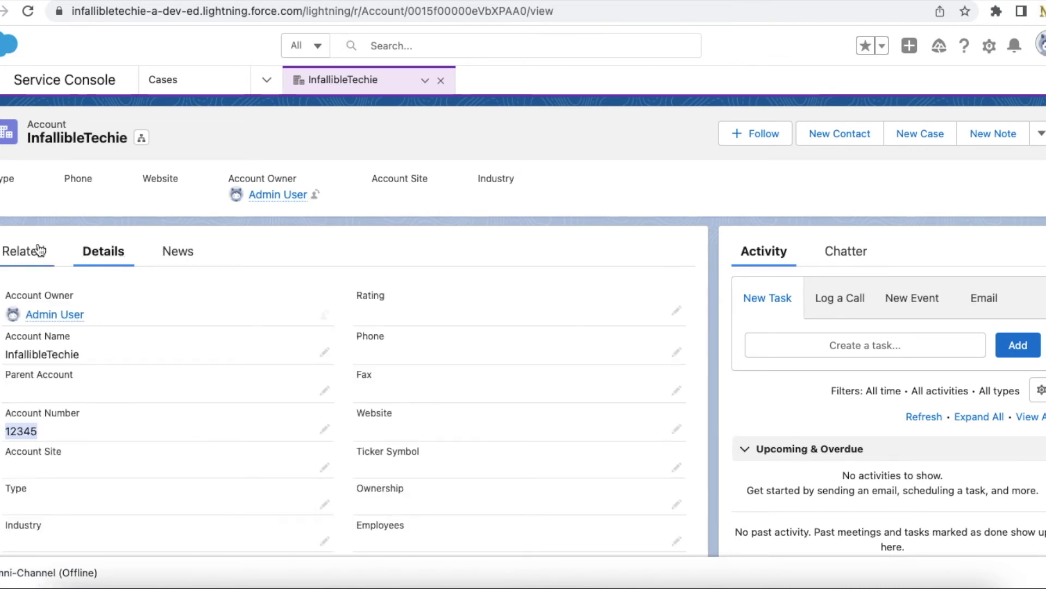
{"action": "scroll", "coordinate": [136, 340], "scroll_direction": "down", "scroll_amount": 5}
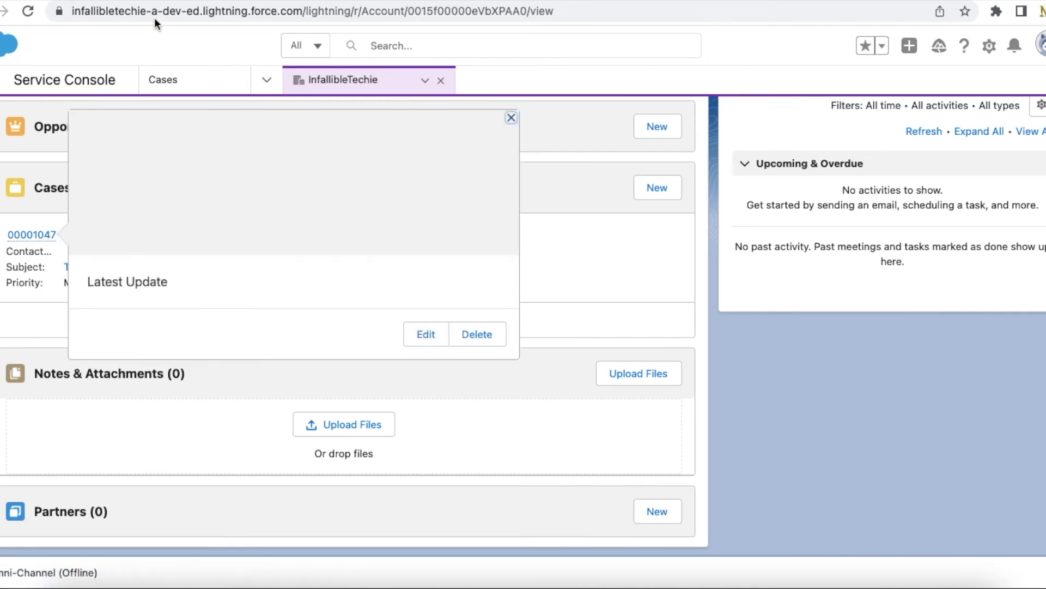
Step: Return to the Einstein Bot Builder and start a preview chat through an embedded service connection
{"action": "left_click", "coordinate": [138, 2]}
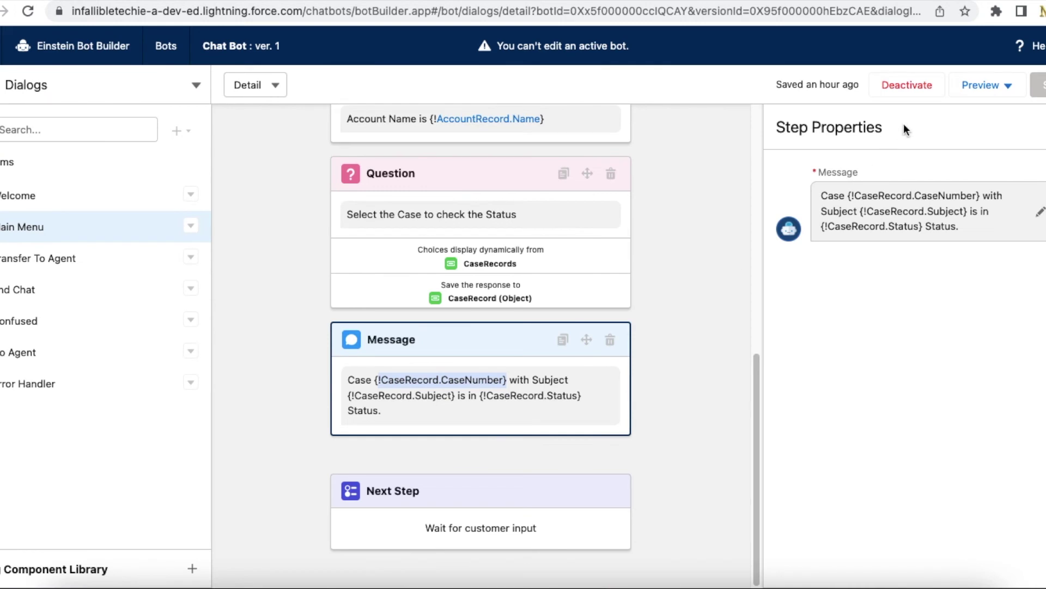
{"action": "left_click", "coordinate": [981, 85]}
{"action": "left_click", "coordinate": [968, 116]}
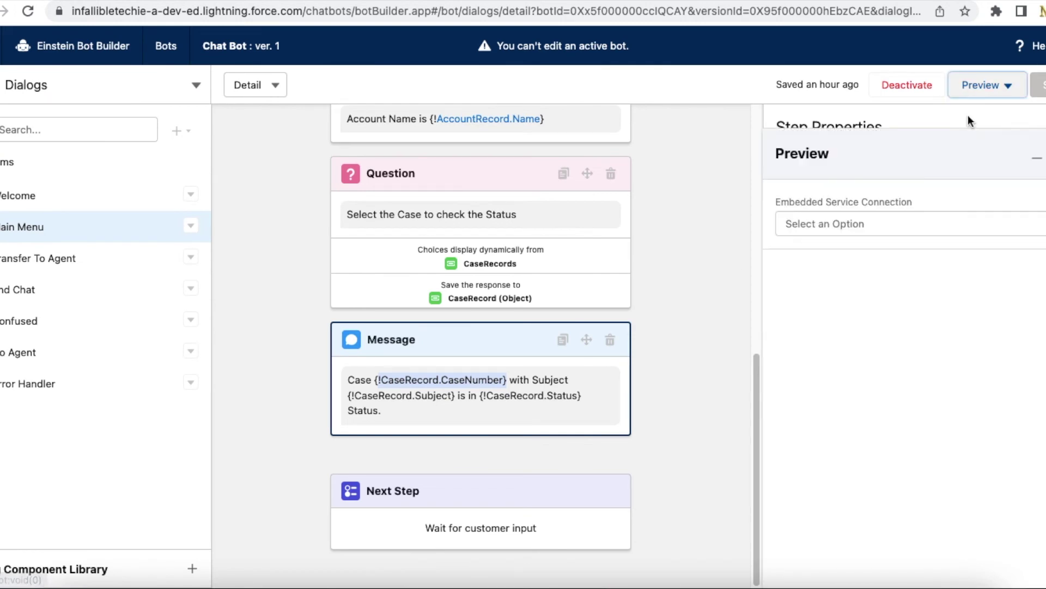
{"action": "left_click", "coordinate": [940, 221]}
{"action": "left_click", "coordinate": [898, 254]}
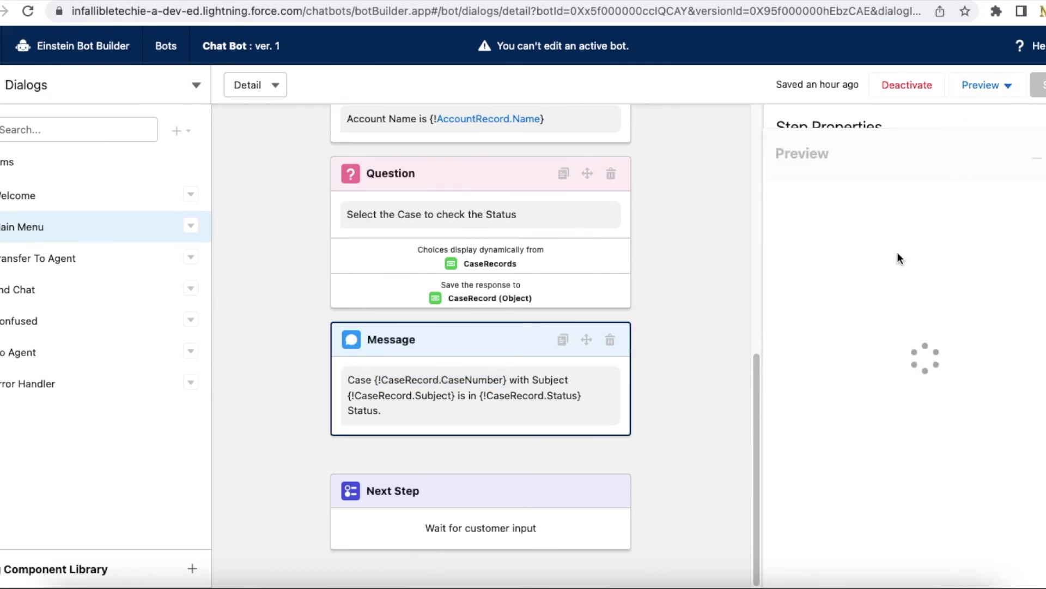
{"action": "left_click", "coordinate": [930, 246]}
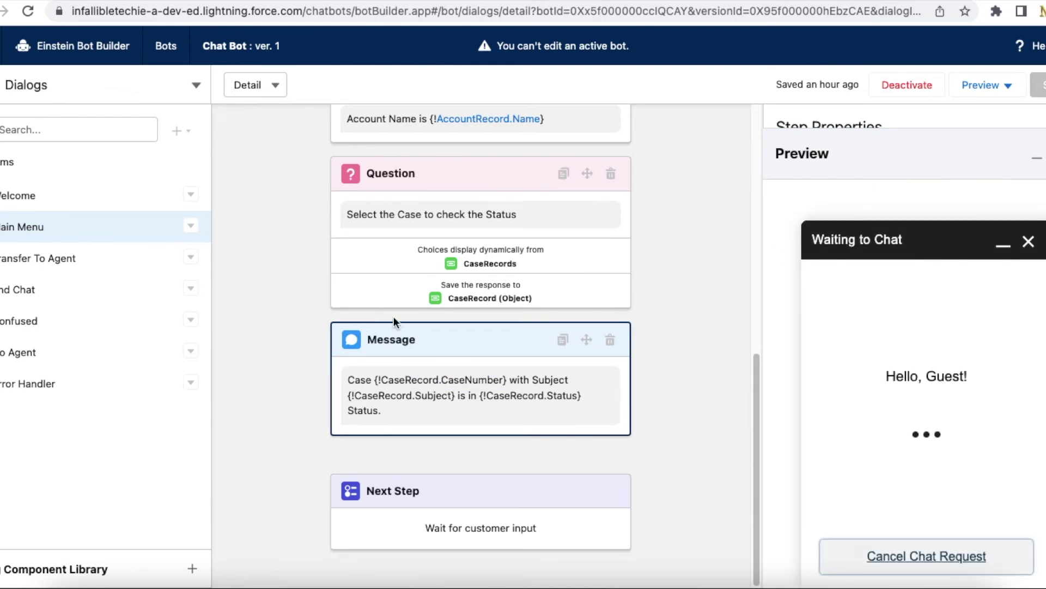
Step: Review the Welcome and Main Menu dialogs, and answer the preview bot's question with the InfallibleTechie account's number
{"action": "left_click", "coordinate": [71, 203]}
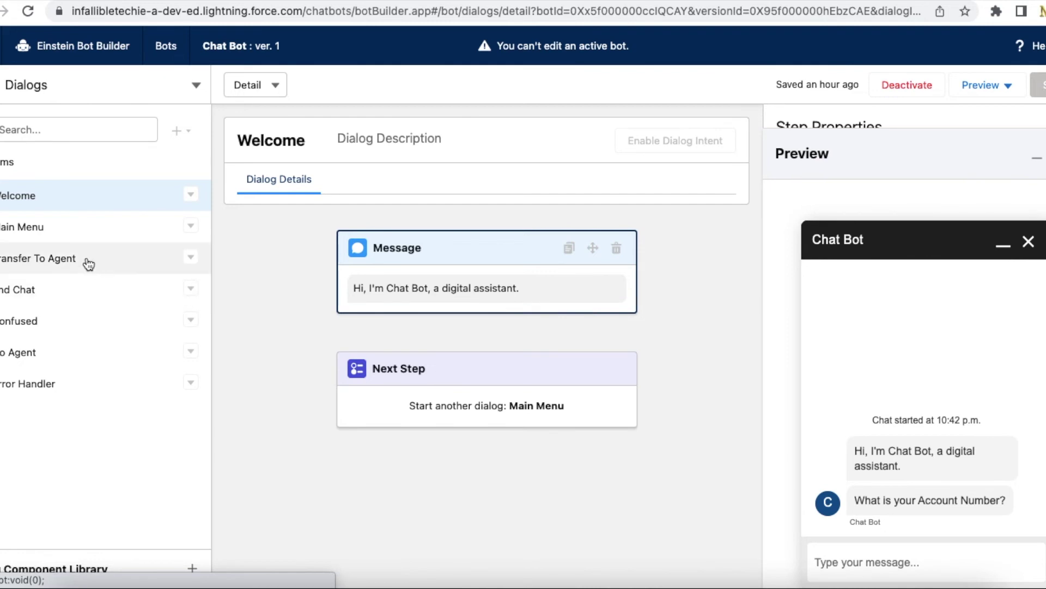
{"action": "left_click", "coordinate": [67, 233]}
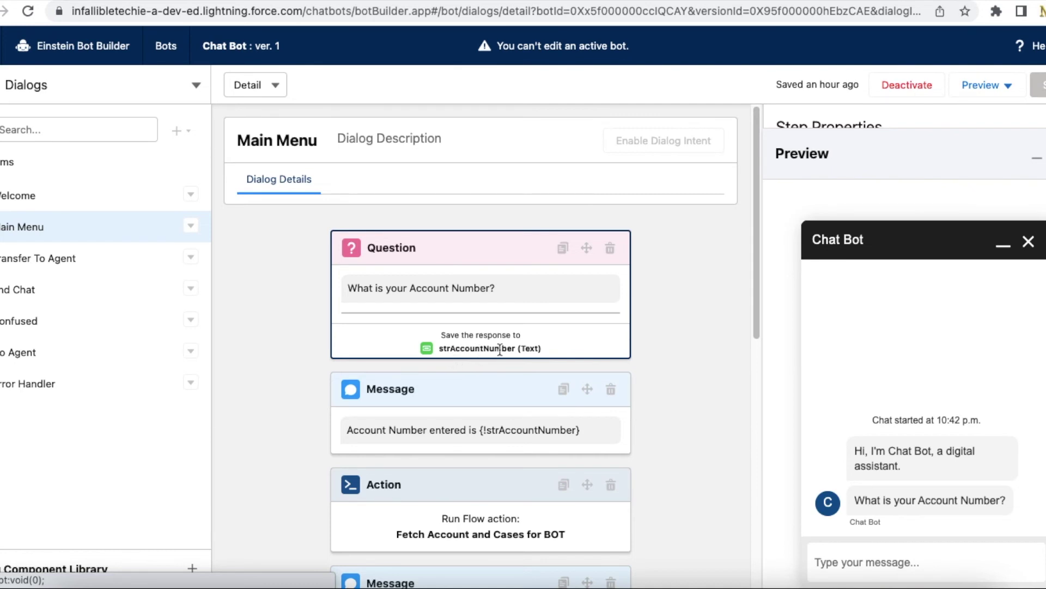
{"action": "left_click", "coordinate": [906, 554]}
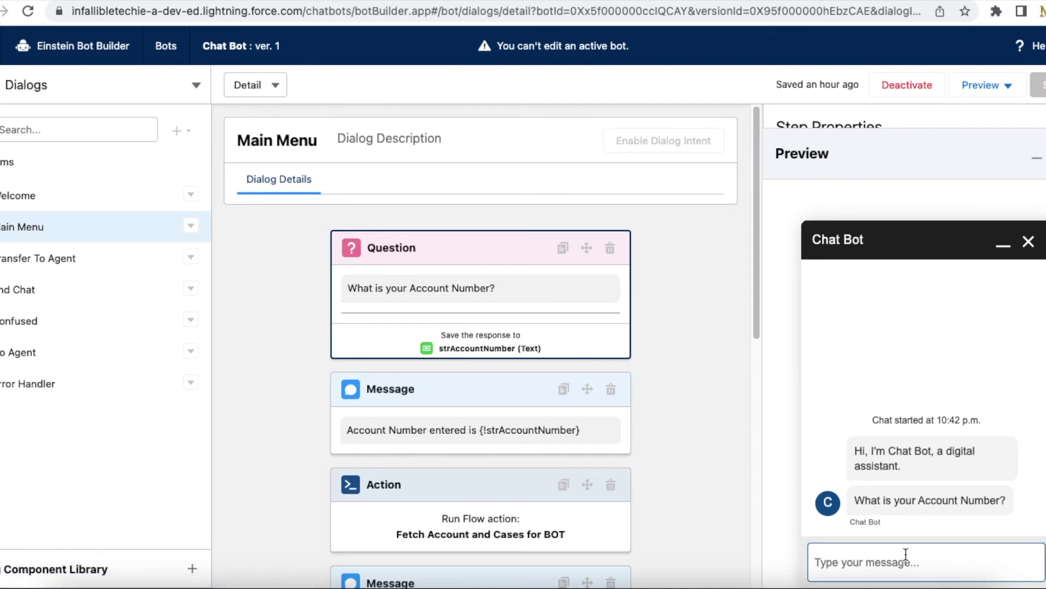
{"action": "type", "text": "12345"}
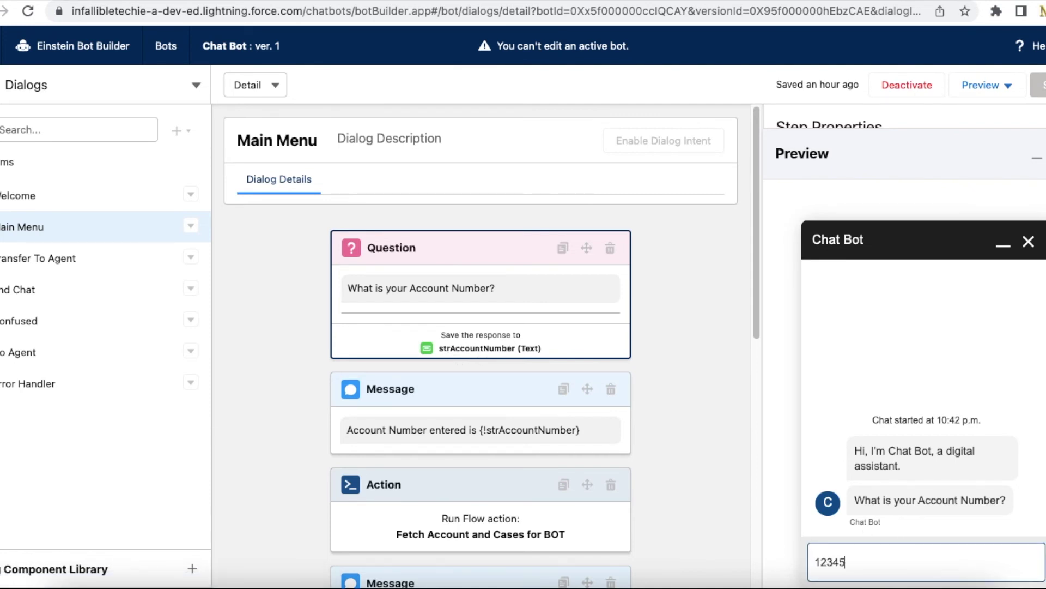
{"action": "key", "text": "Return"}
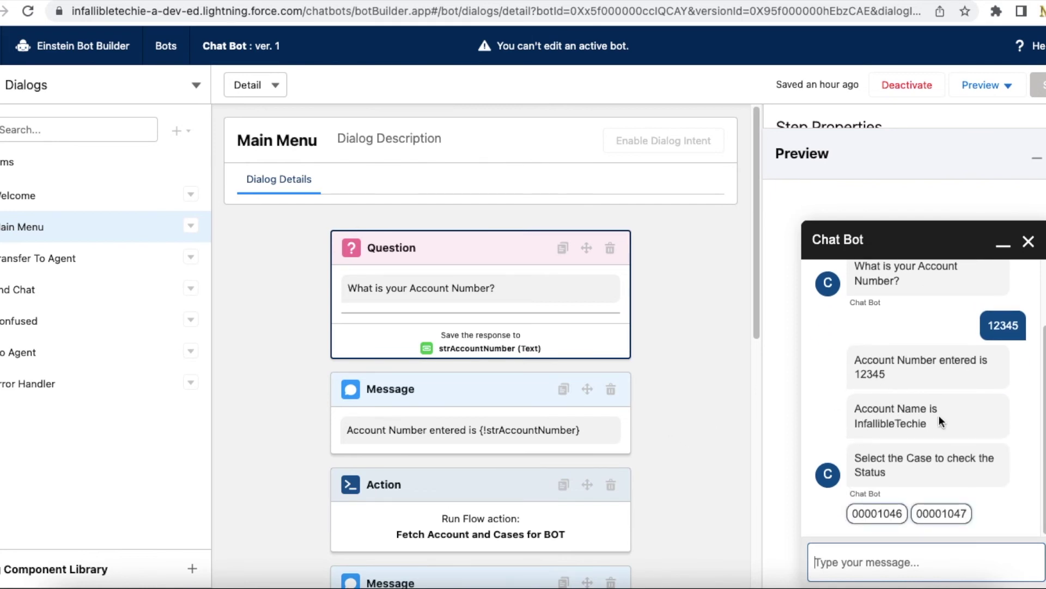
Step: Select the Main Menu's flow action, check the Fetch Account and Cases for BOT flow in Flow Builder, and return to the preview
{"action": "scroll", "coordinate": [519, 413], "scroll_direction": "down", "scroll_amount": 2}
{"action": "left_click", "coordinate": [412, 370]}
{"action": "left_click", "coordinate": [326, 4]}
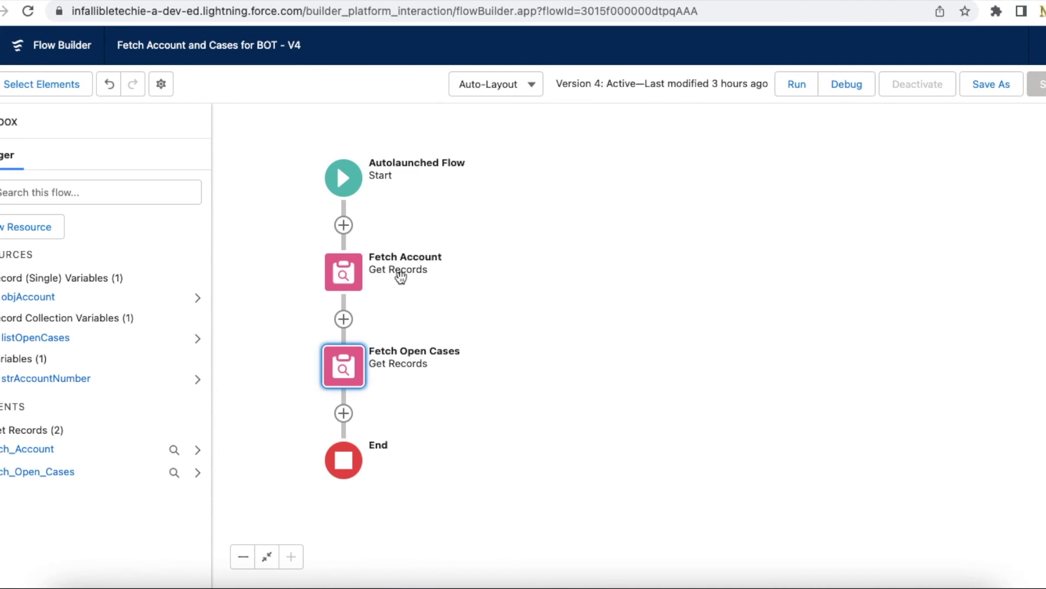
{"action": "left_click", "coordinate": [126, 0]}
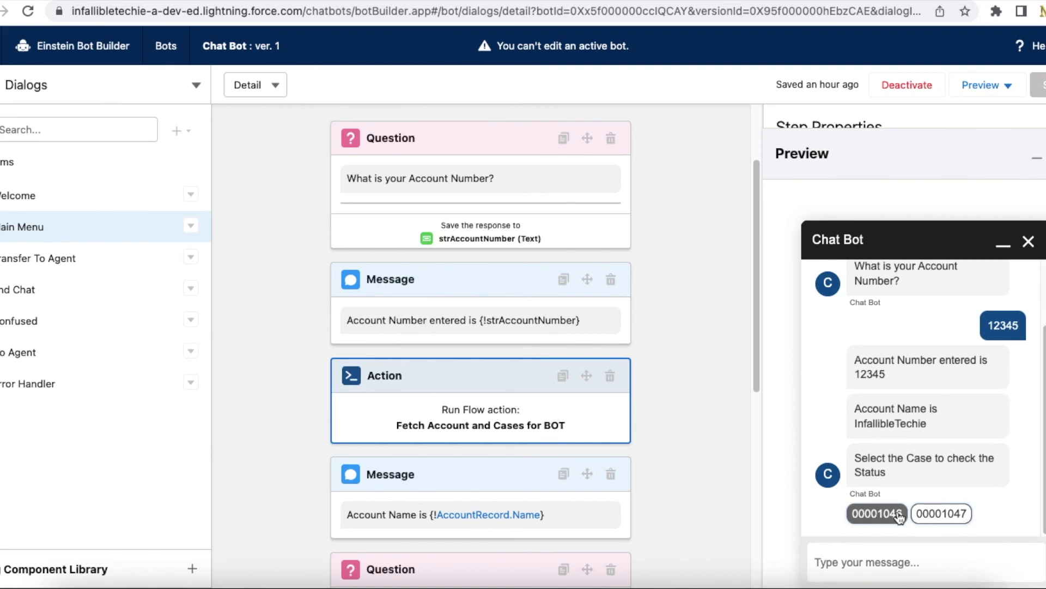
Step: Choose the second case offered in the preview chat and check the case number, subject and status in the bot's reply
{"action": "left_click", "coordinate": [933, 515]}
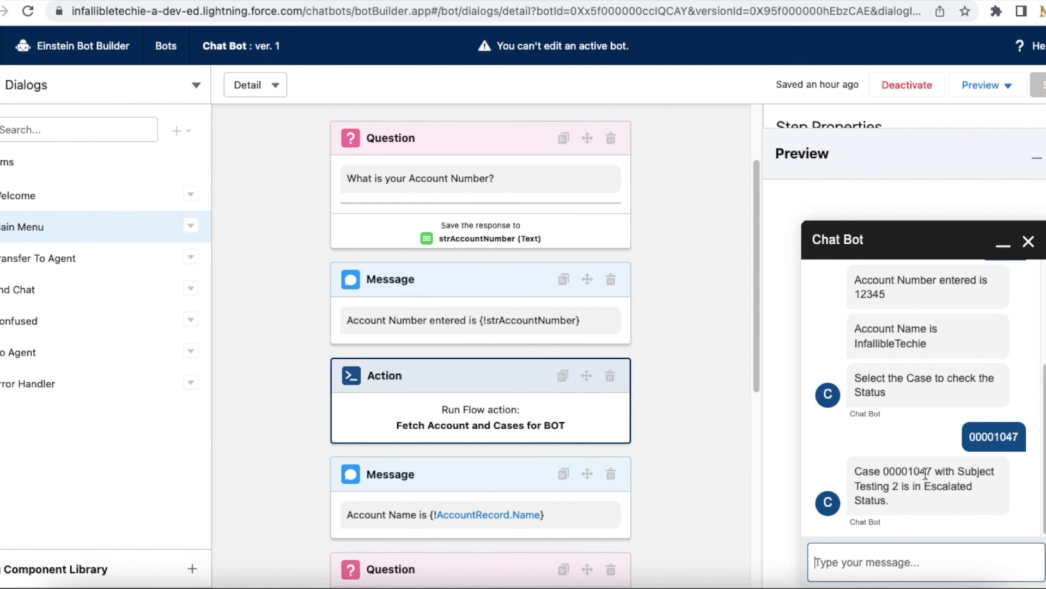
{"action": "double_click", "coordinate": [909, 472]}
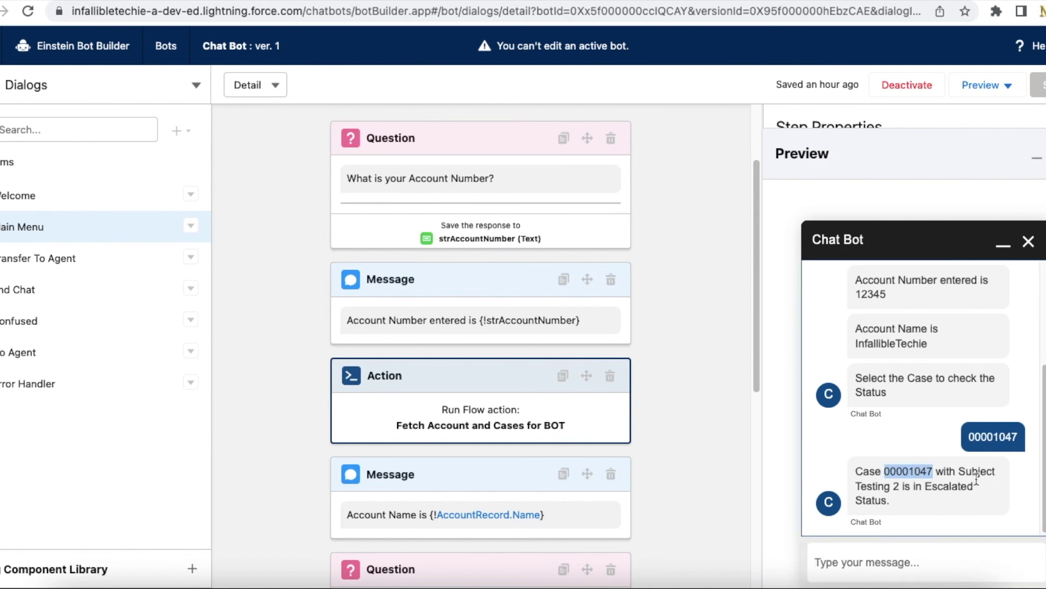
{"action": "double_click", "coordinate": [977, 472]}
{"action": "left_click_drag", "start_coordinate": [912, 486], "coordinate": [974, 499]}
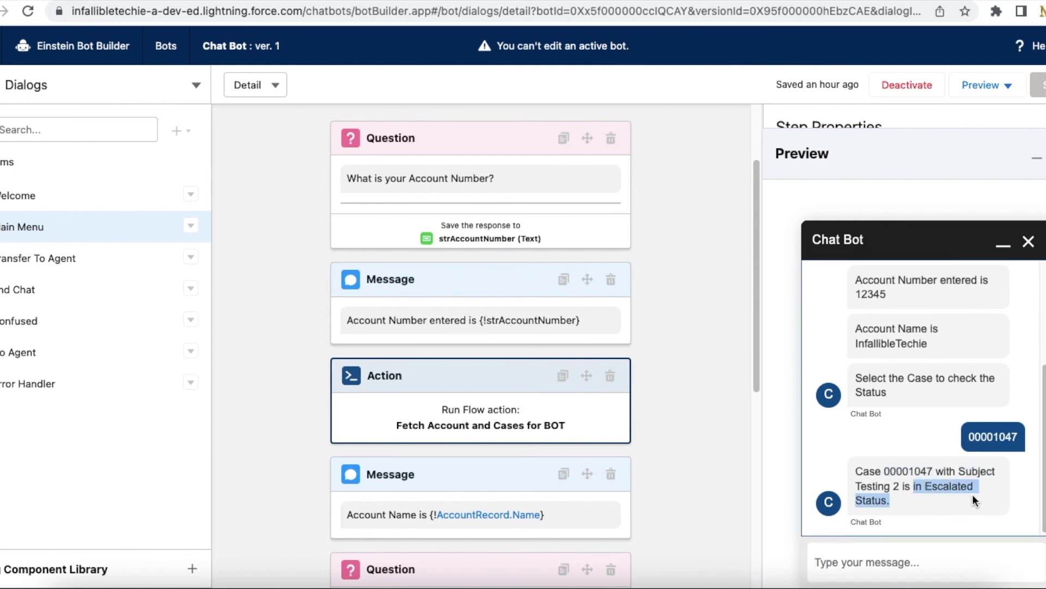